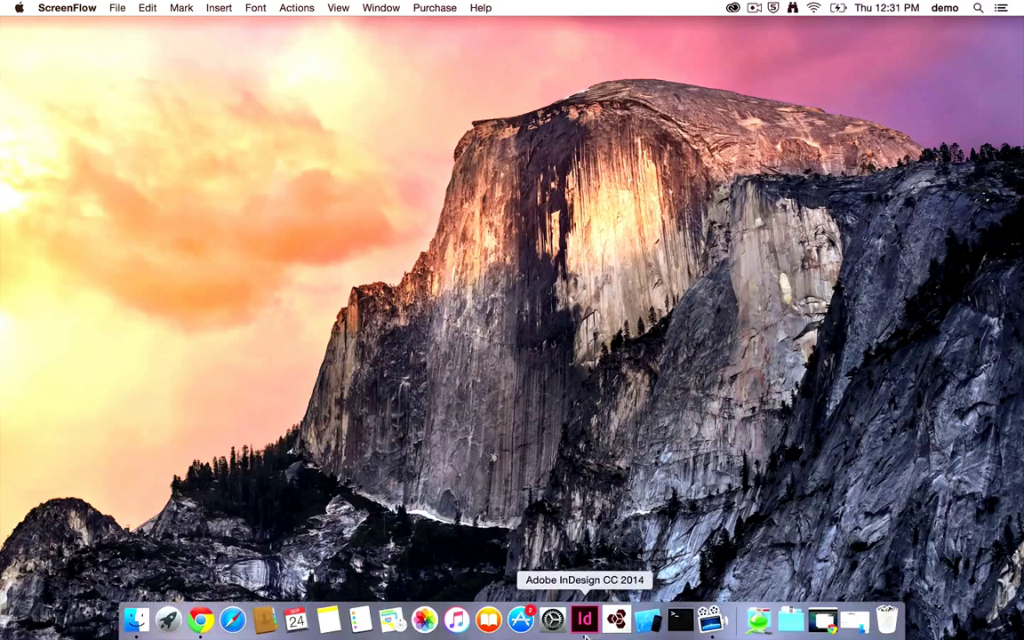
# Switch to Adobe InDesign CC 2014 from the Dock
pyautogui.click(582, 623)
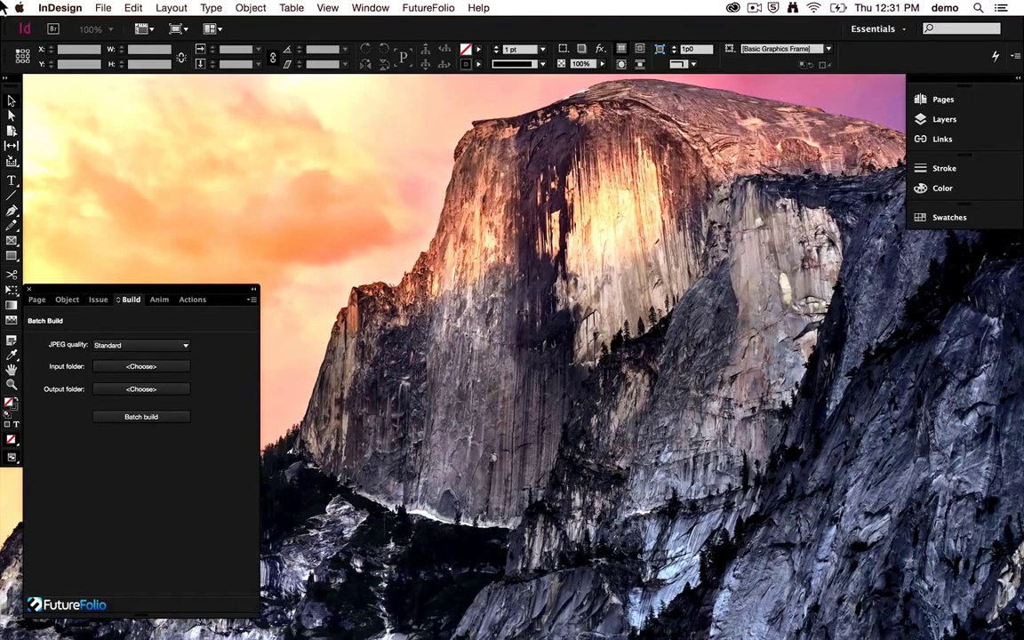
# Create a new portrait 768 × 1024 px iPad document with Digital Publishing intent
pyautogui.click(100, 9)
pyautogui.moveTo(233, 25)
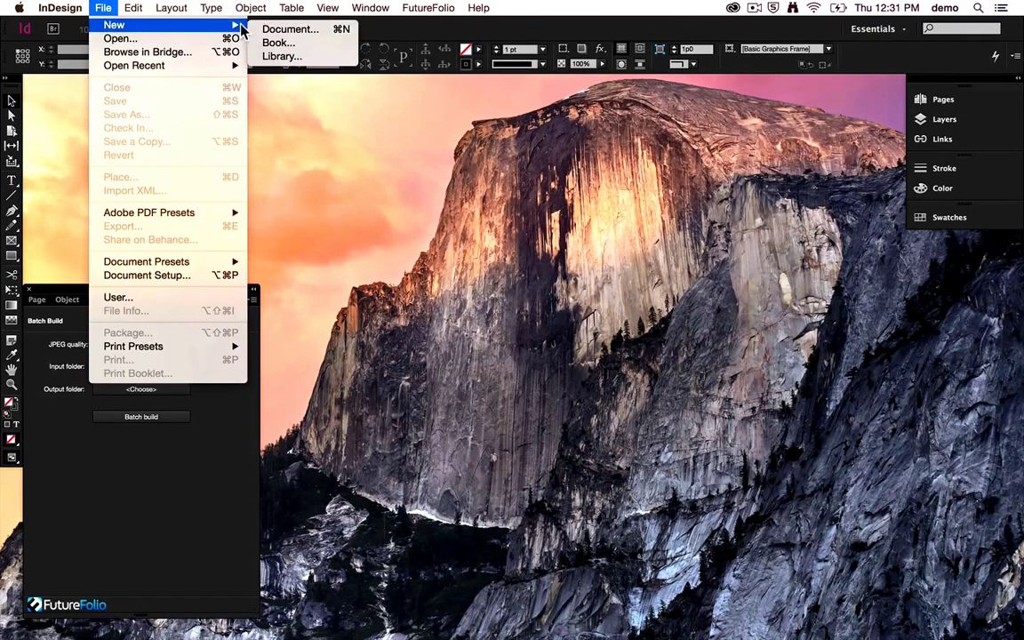
pyautogui.click(284, 29)
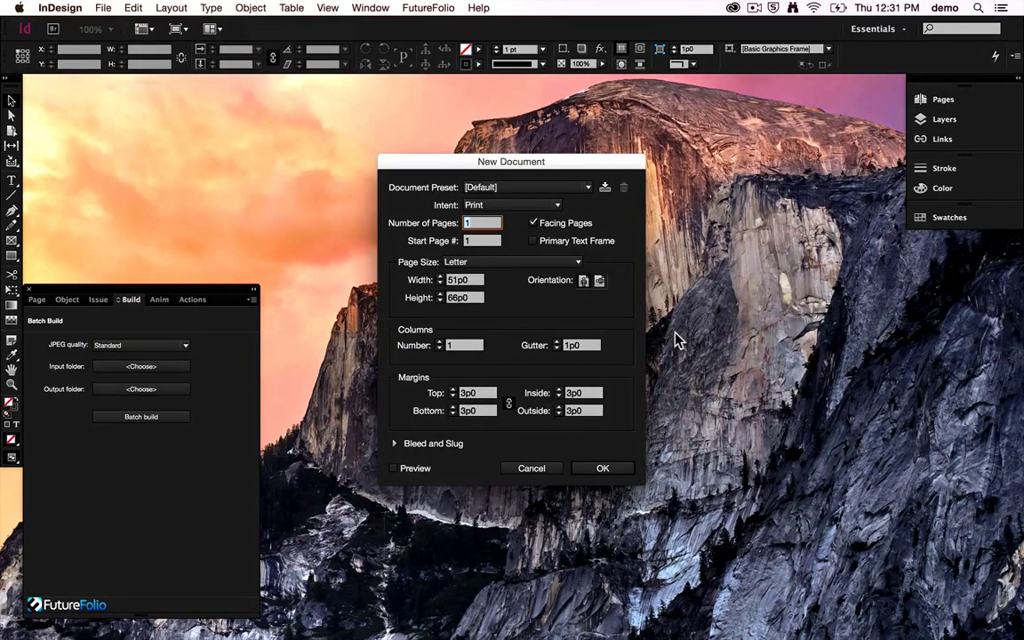
pyautogui.click(560, 208)
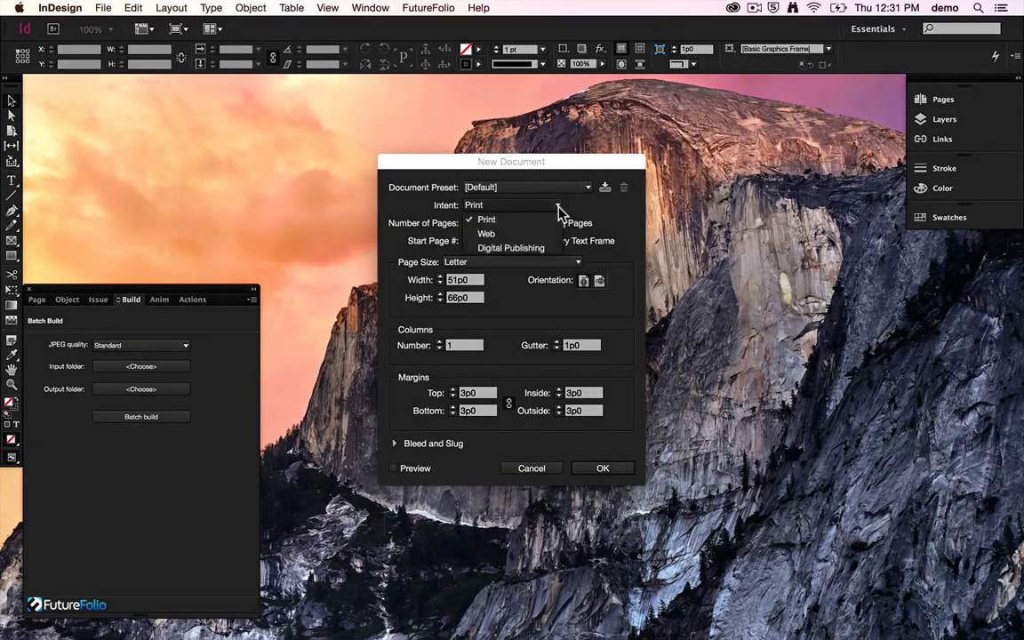
pyautogui.click(501, 252)
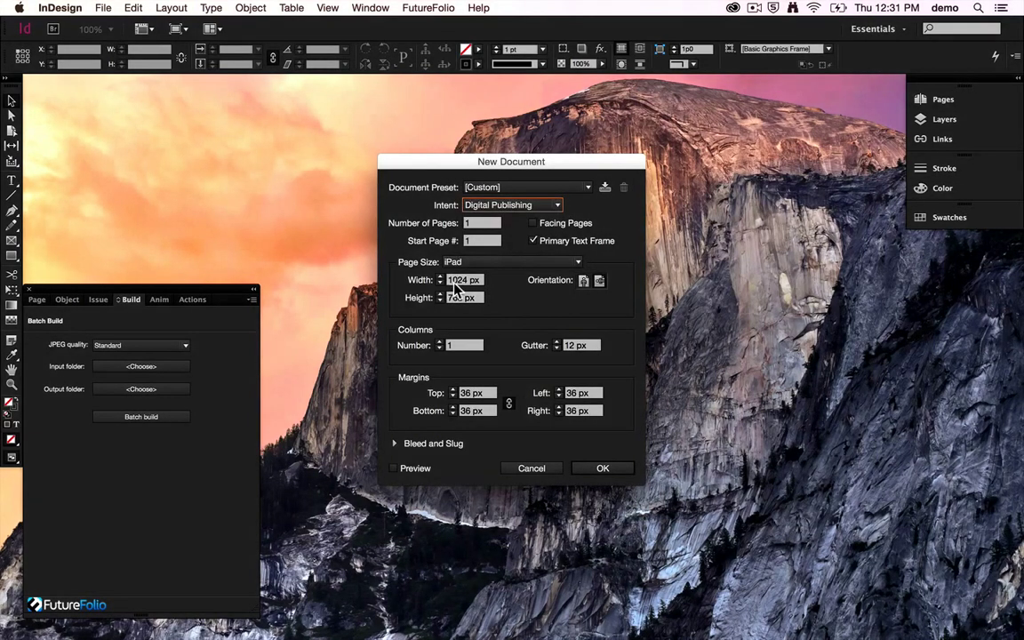
pyautogui.click(583, 280)
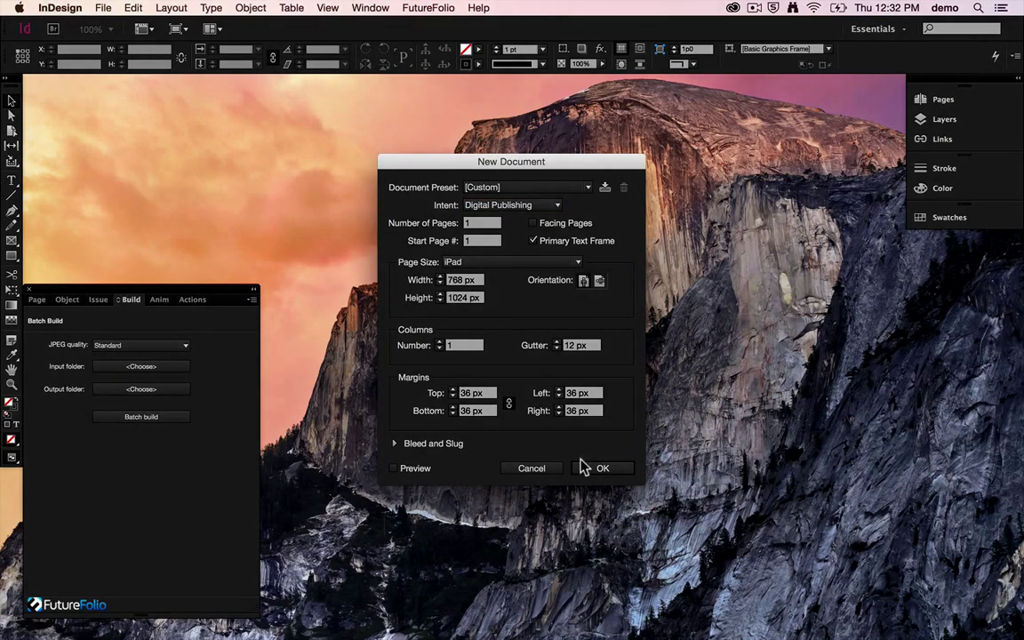
pyautogui.click(601, 469)
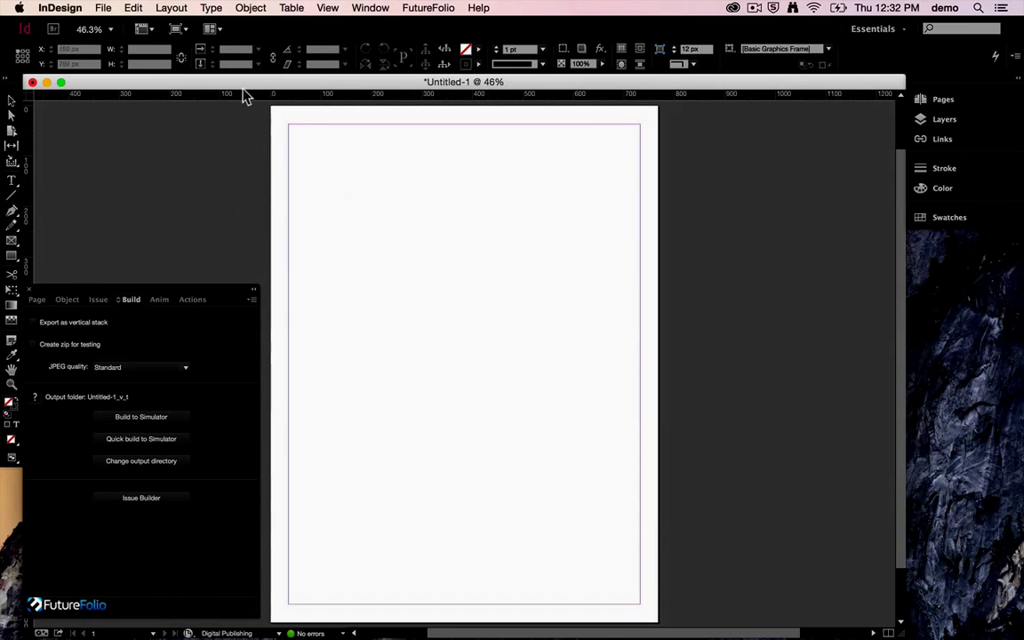
# Place Assets/A.jpg on the page, drag it toward the middle, and nudge the FutureFolio panel up
pyautogui.click(104, 11)
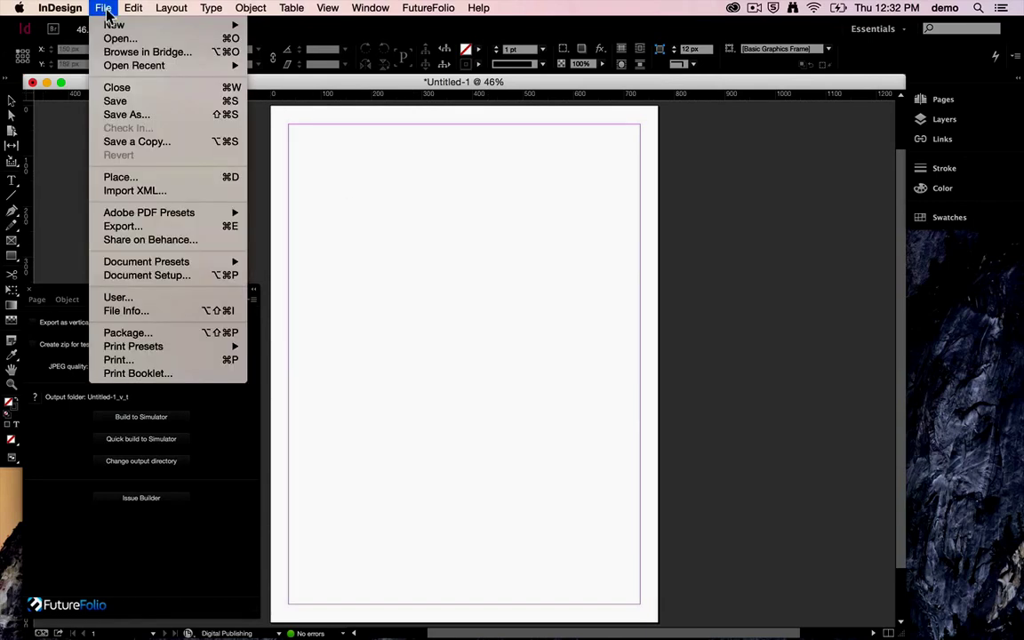
pyautogui.click(129, 177)
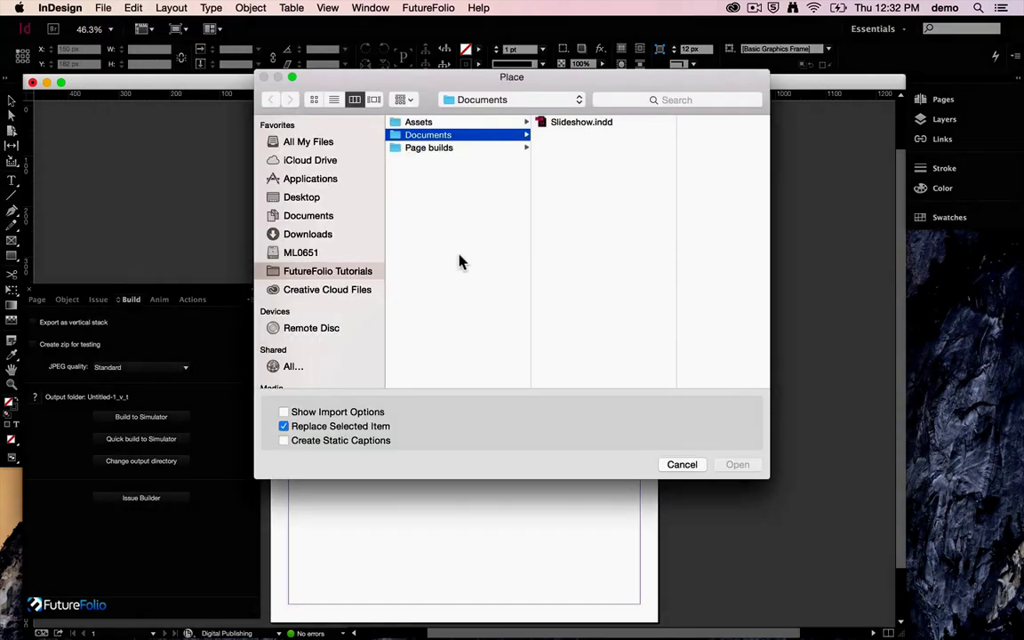
pyautogui.click(478, 123)
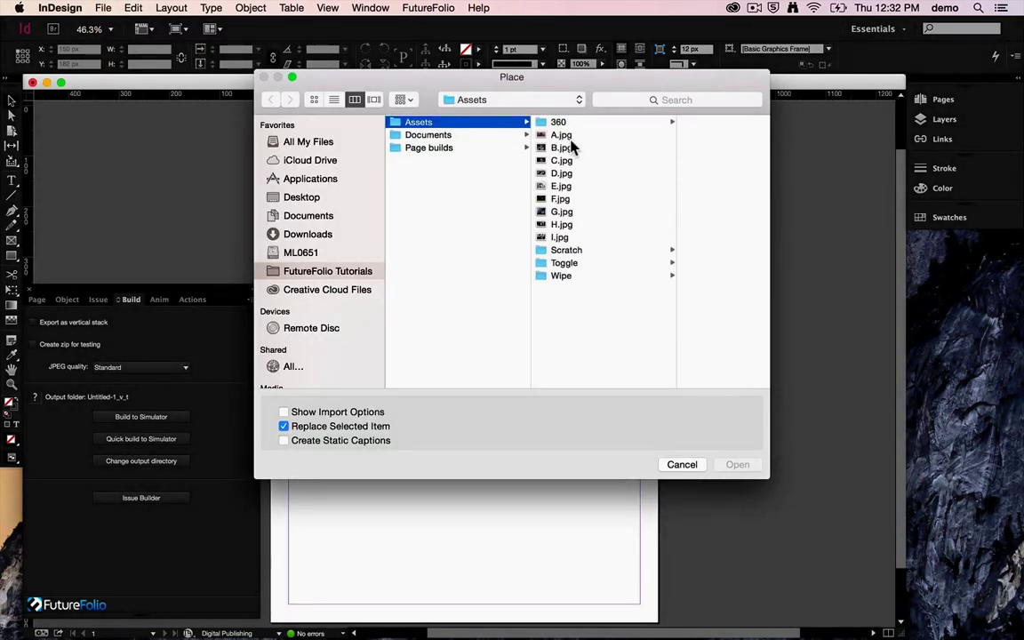
pyautogui.click(570, 136)
pyautogui.click(740, 463)
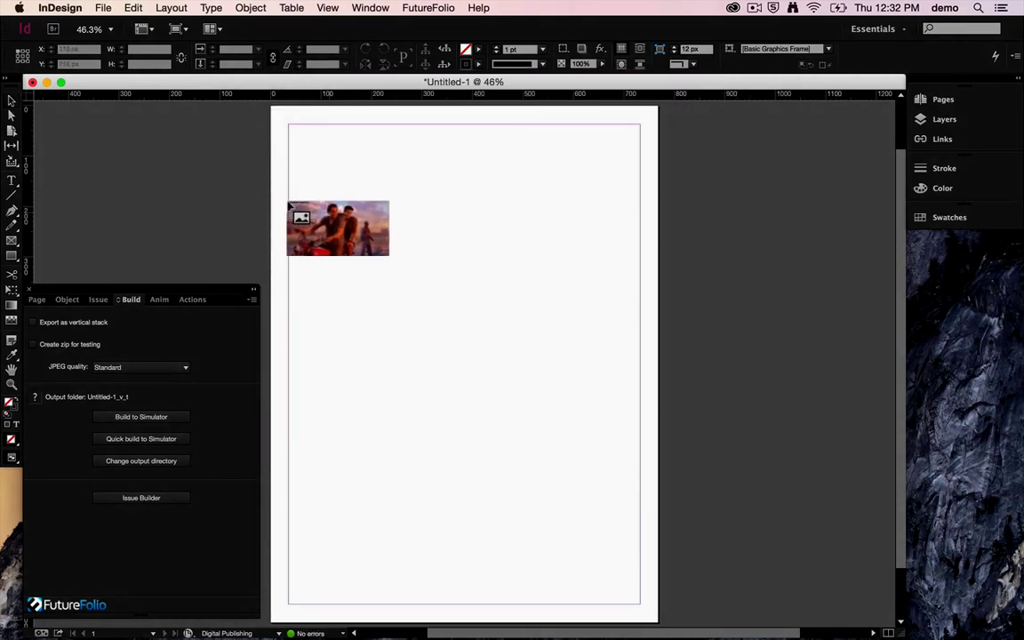
pyautogui.click(297, 192)
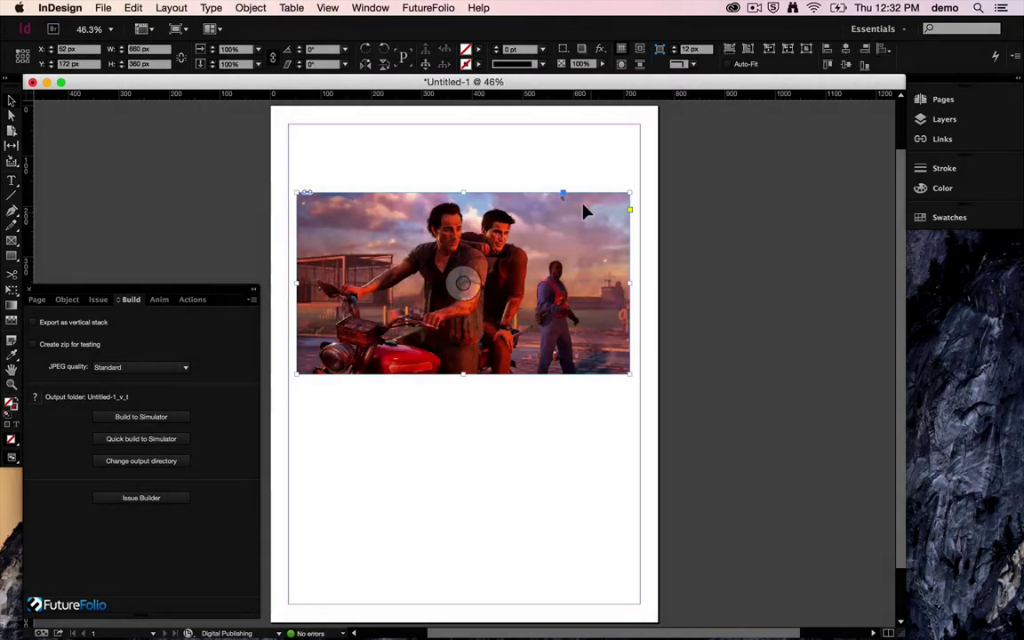
pyautogui.moveTo(584, 211); pyautogui.dragTo(583, 289)
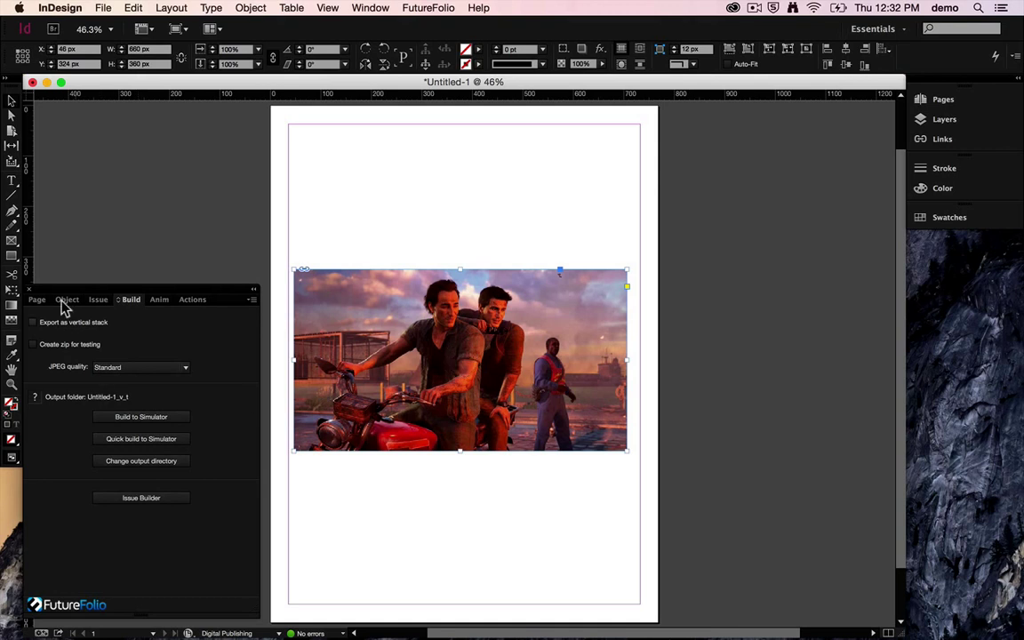
pyautogui.moveTo(80, 289); pyautogui.dragTo(85, 265)
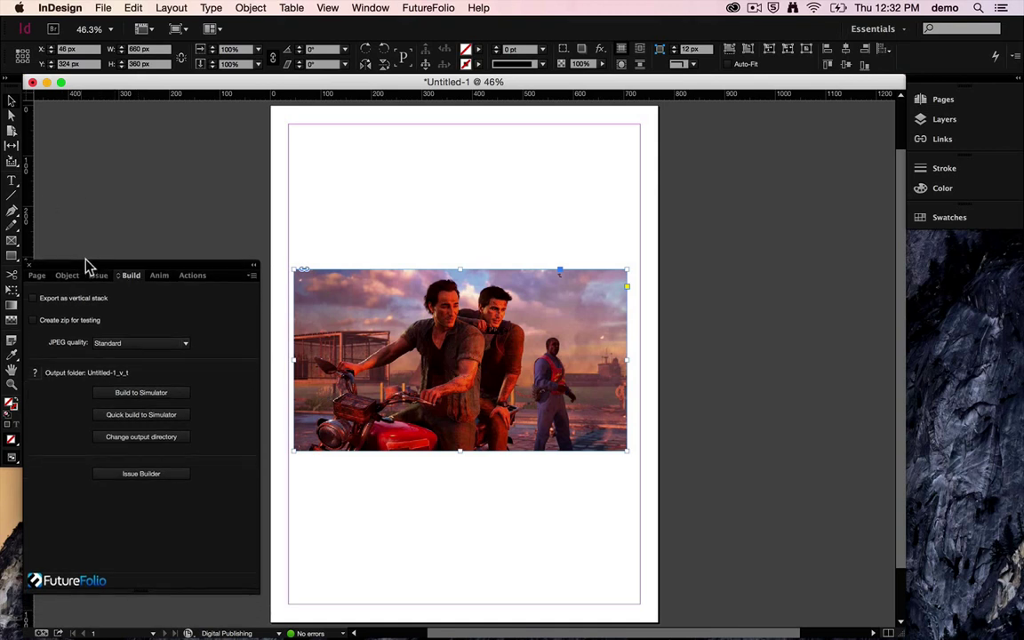
# Keep the FutureFolio object type as Slideshow and add B.jpg and C.jpg to it
pyautogui.click(69, 277)
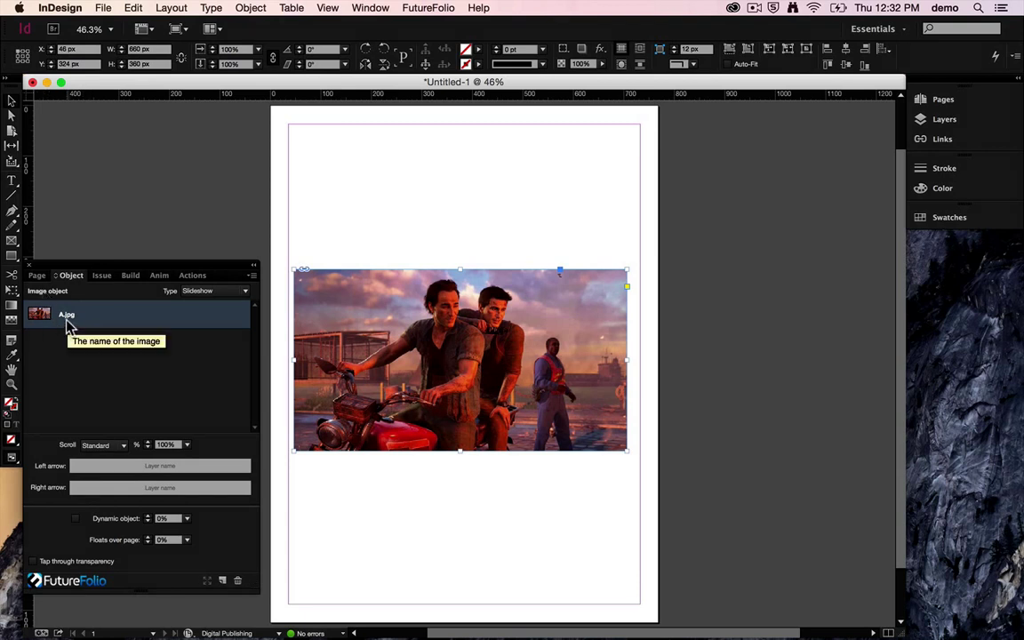
pyautogui.click(227, 298)
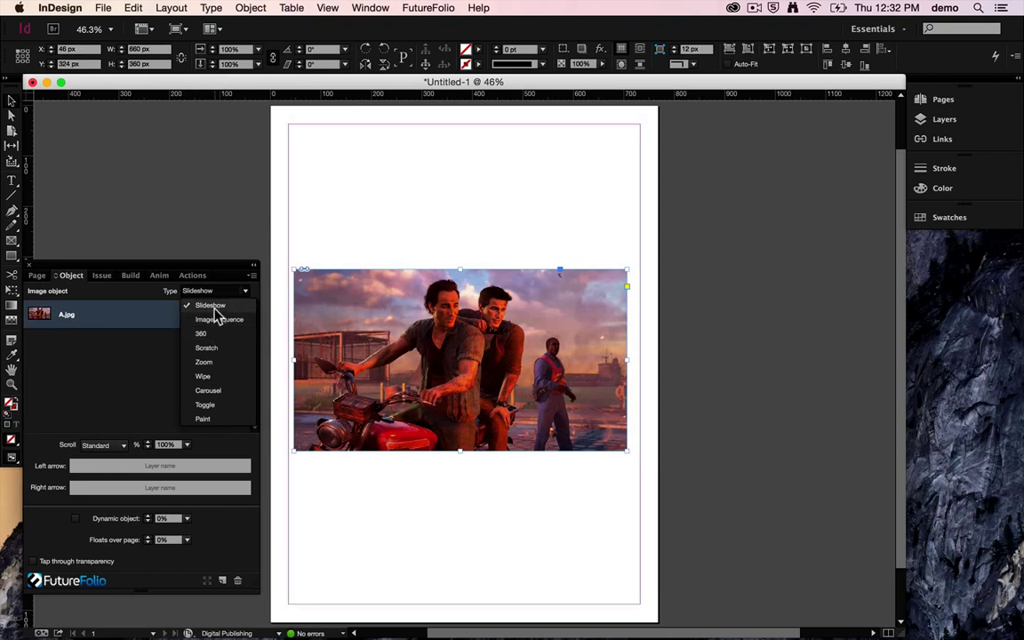
pyautogui.click(214, 306)
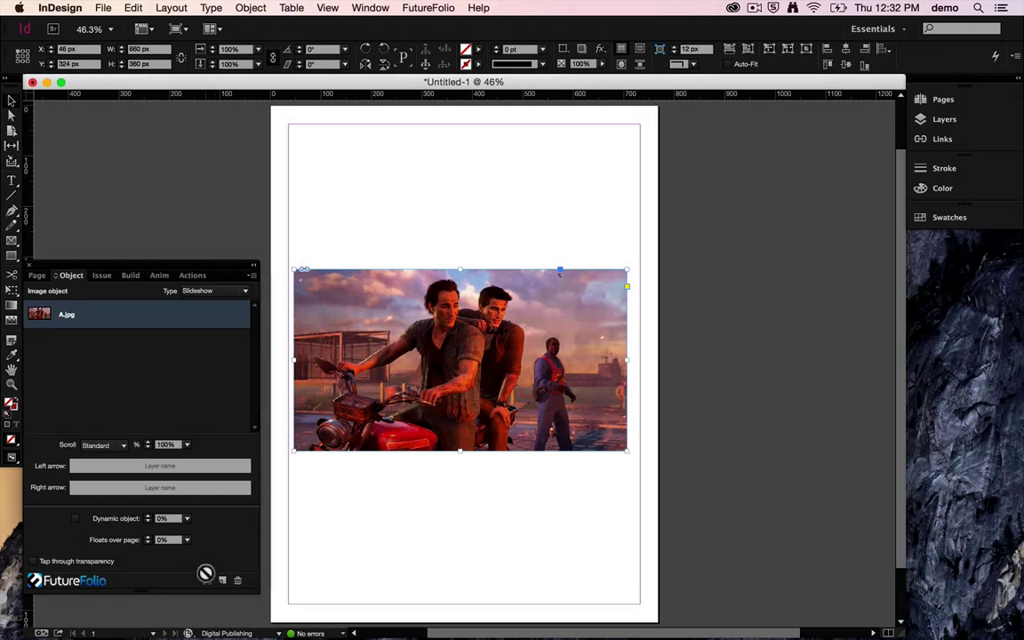
pyautogui.click(221, 582)
pyautogui.click(506, 148)
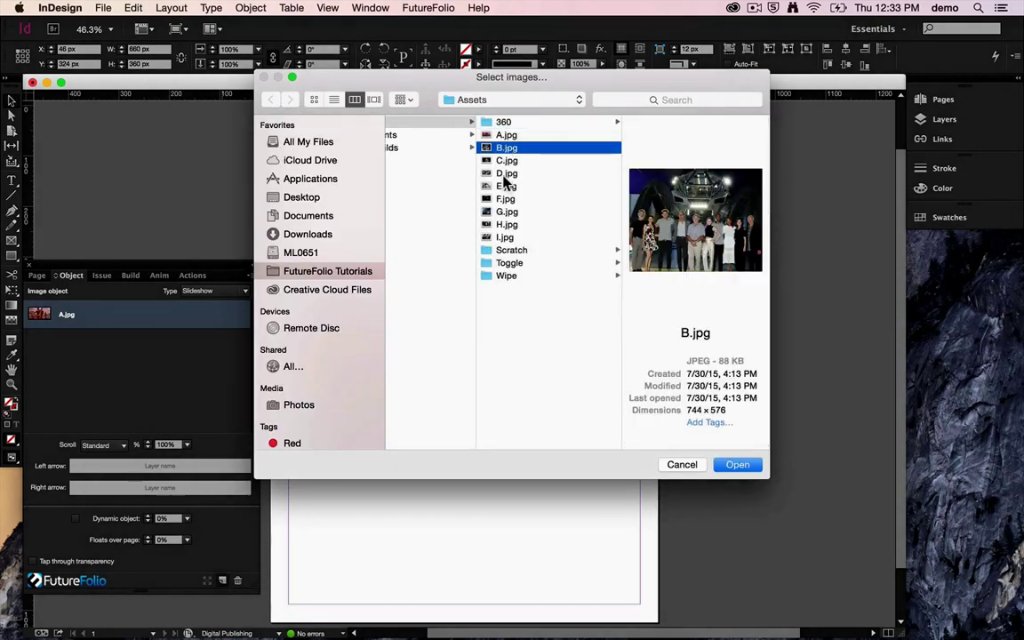
pyautogui.keyDown('shift'); pyautogui.click(506, 161); pyautogui.keyUp('shift')
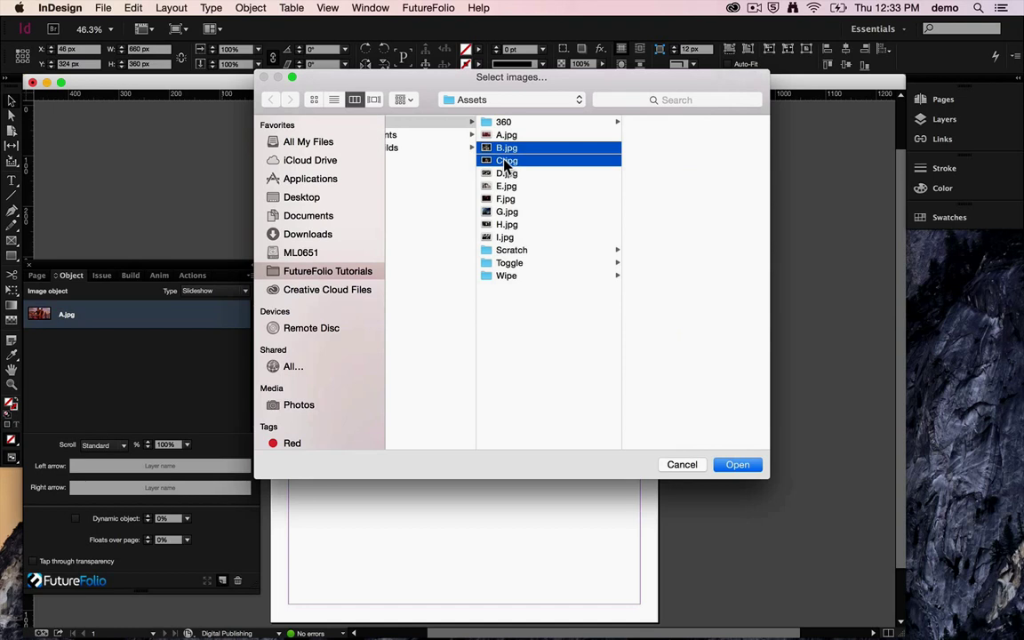
pyautogui.click(739, 465)
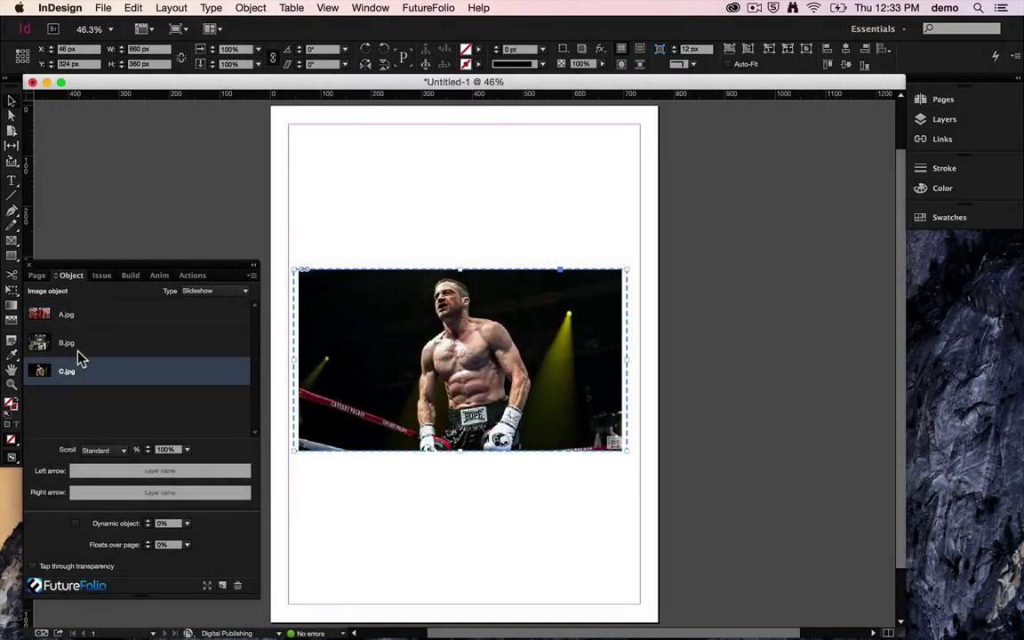
# Preview A.jpg, B.jpg and C.jpg in the frame, ending back on A.jpg
pyautogui.click(64, 318)
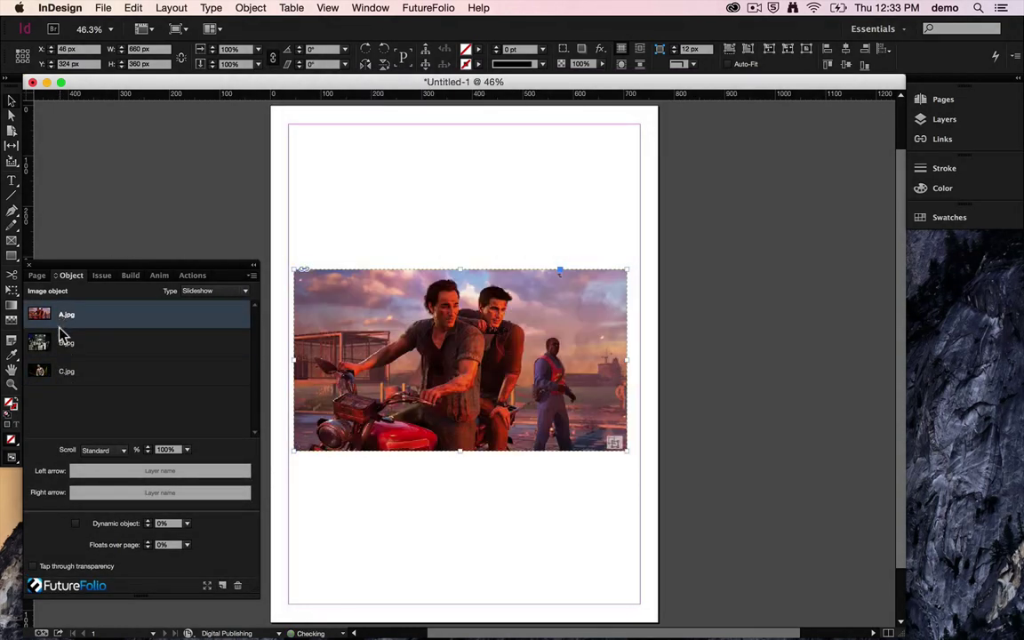
pyautogui.click(64, 343)
pyautogui.click(64, 372)
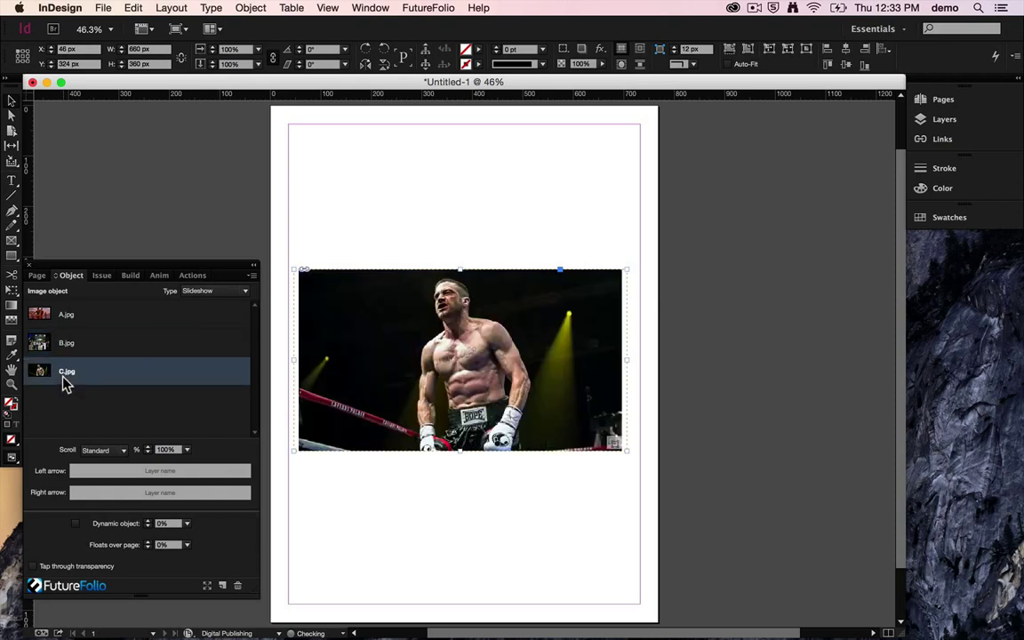
pyautogui.click(68, 318)
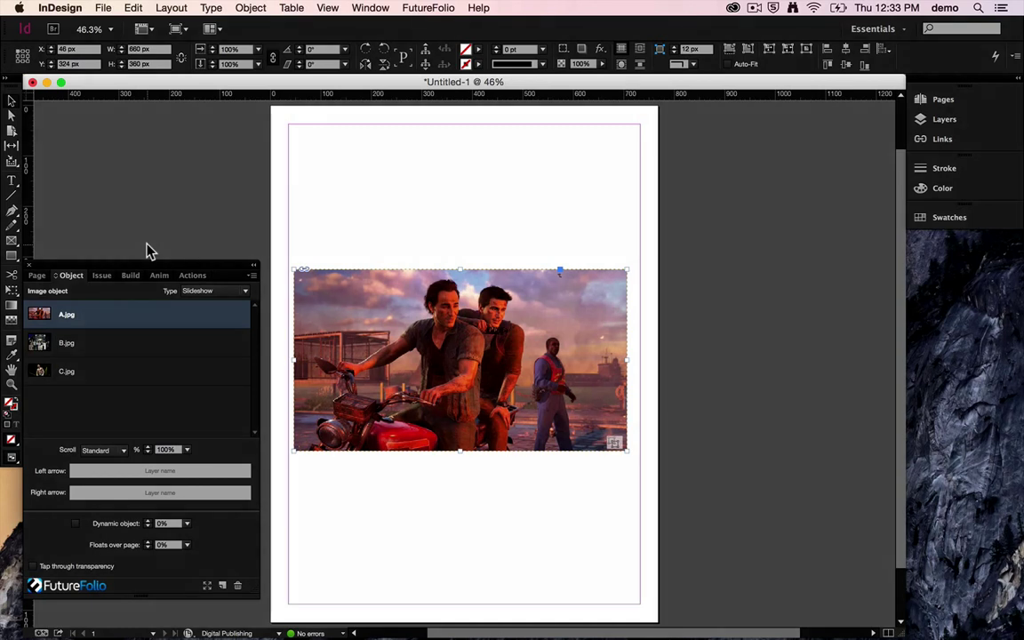
# Save the document as Slideshow.indd and show the FutureFolio Build options
pyautogui.press('super+s')
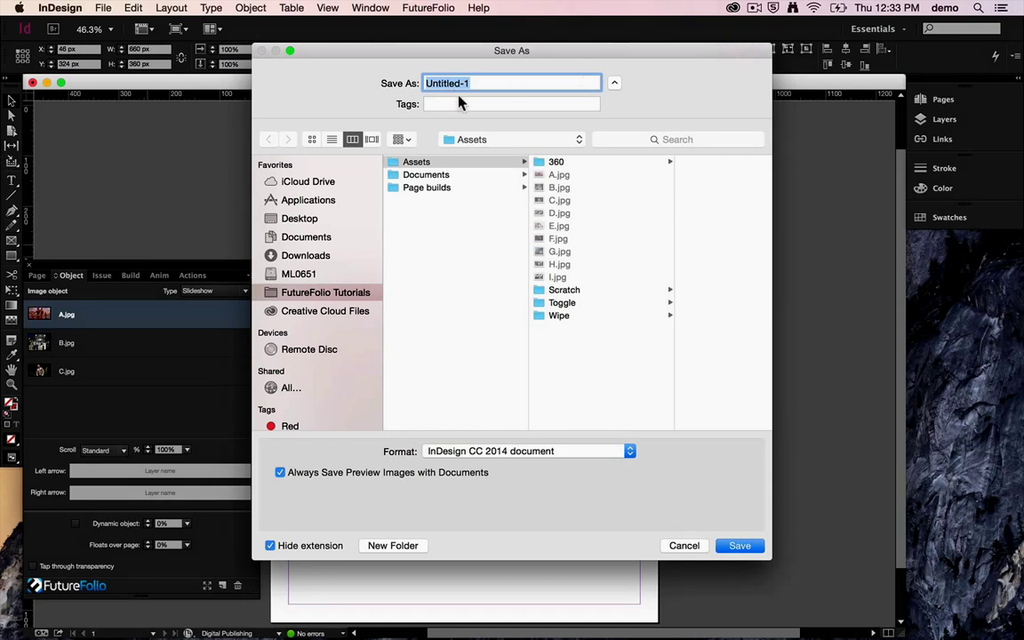
pyautogui.write('Slideshow')
pyautogui.press('Return')
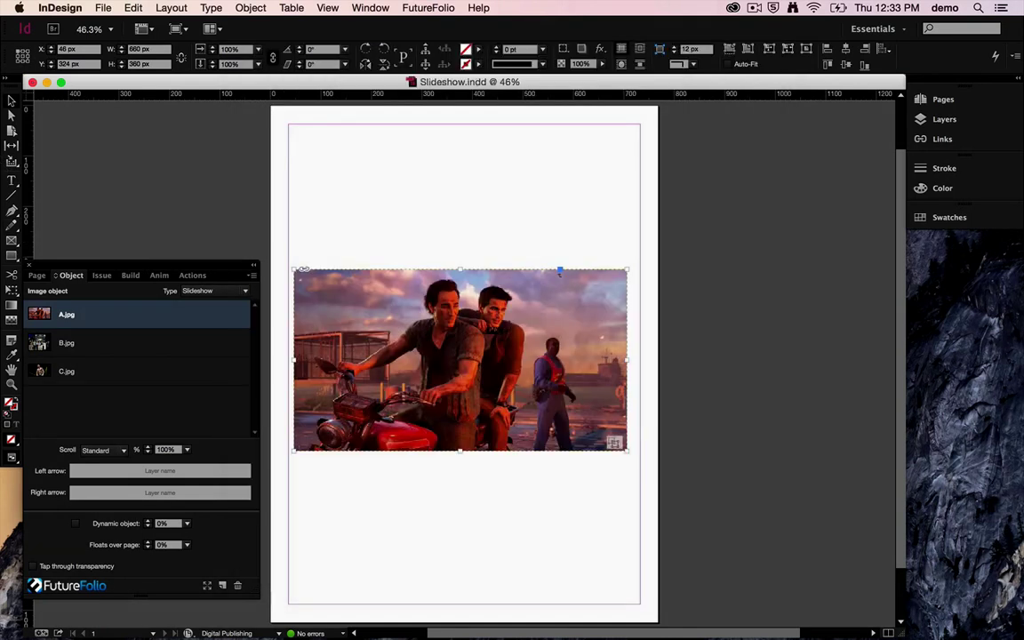
pyautogui.click(131, 276)
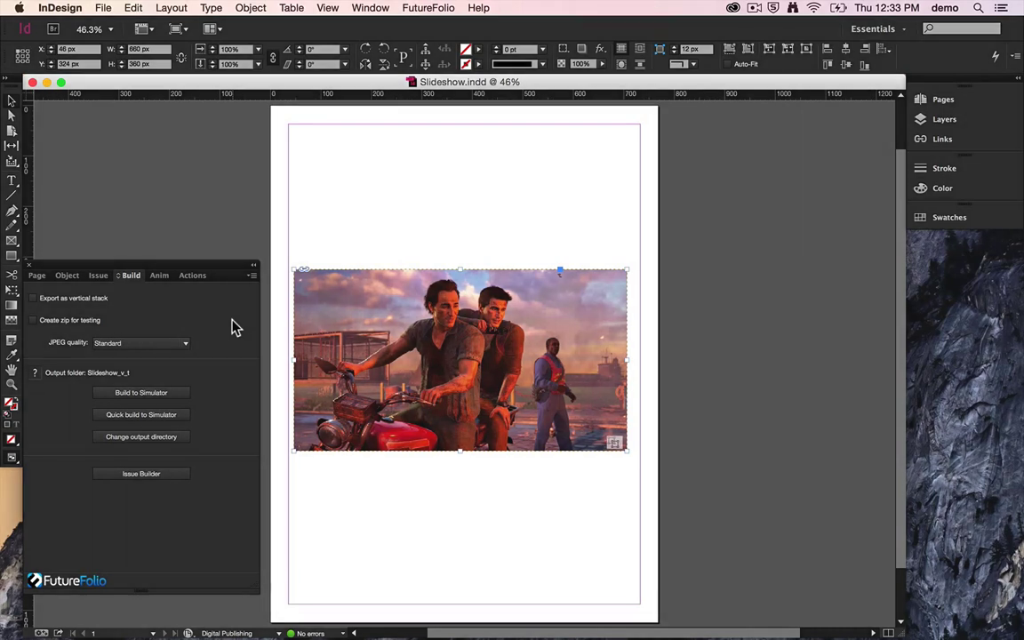
# In the iPad simulator, launch FutureFolio's InDesign Previewer and show its issue list
pyautogui.moveTo(711, 628)
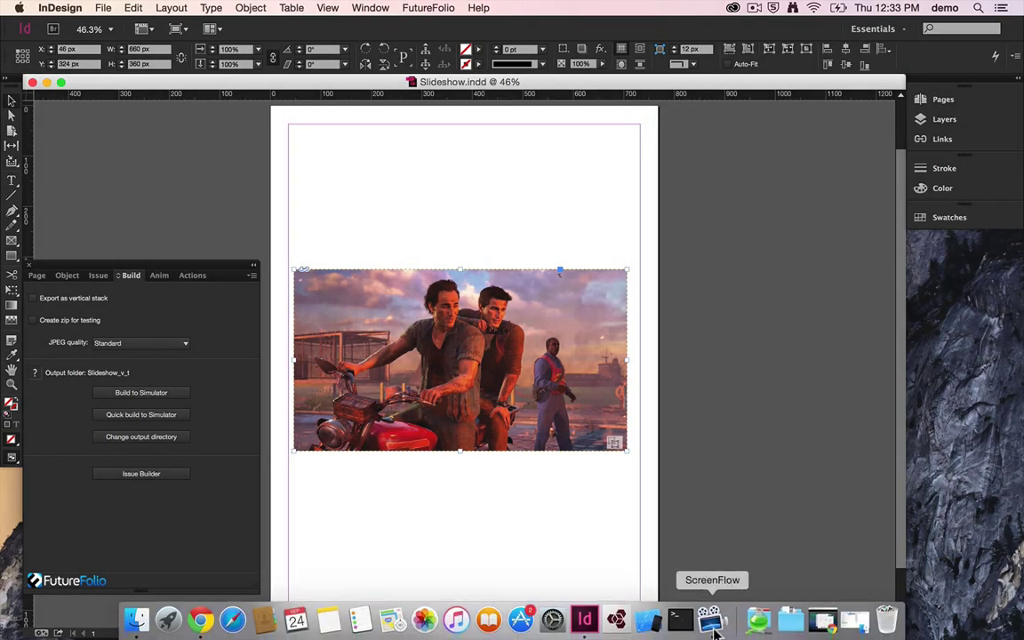
pyautogui.click(651, 622)
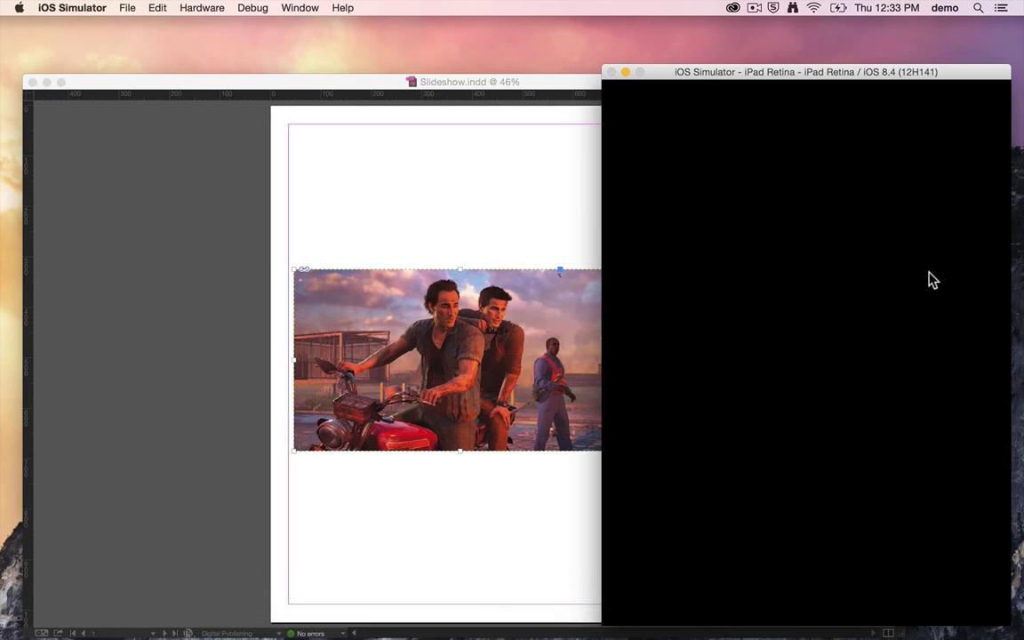
pyautogui.moveTo(928, 279); pyautogui.dragTo(749, 281)
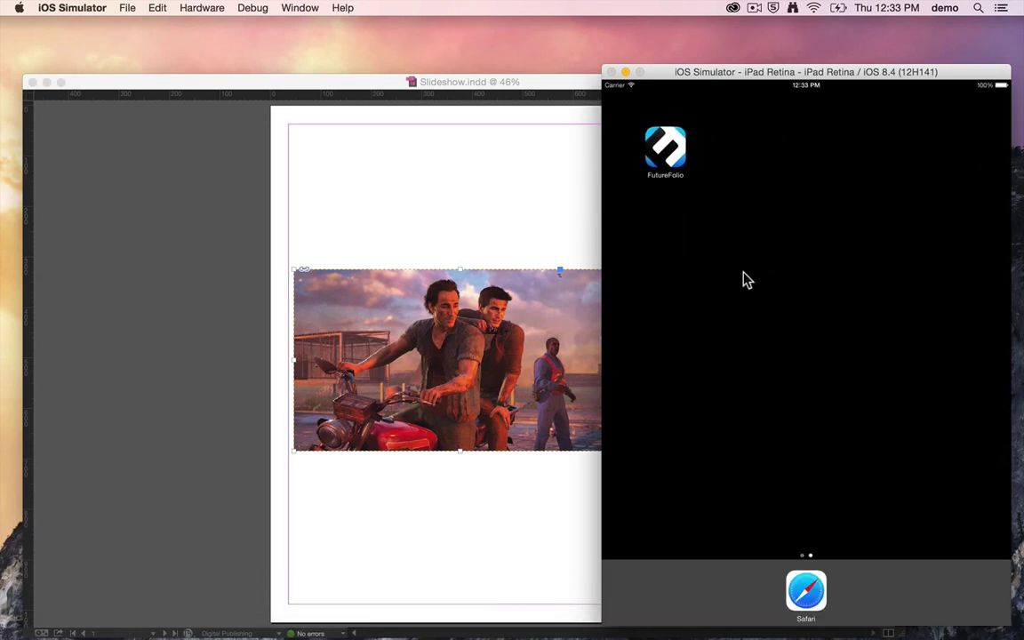
pyautogui.click(662, 150)
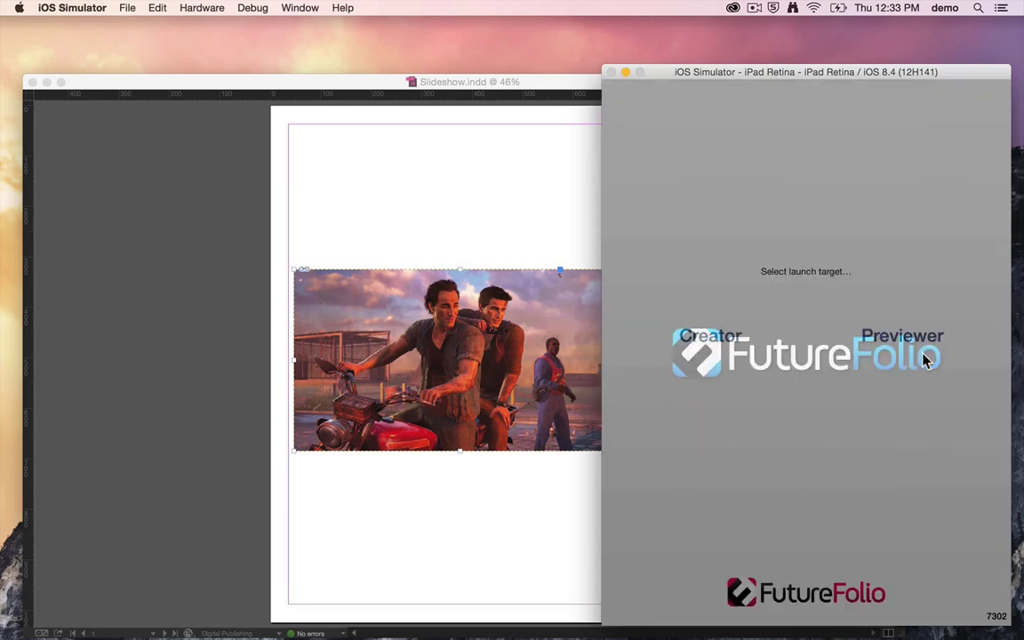
pyautogui.click(921, 348)
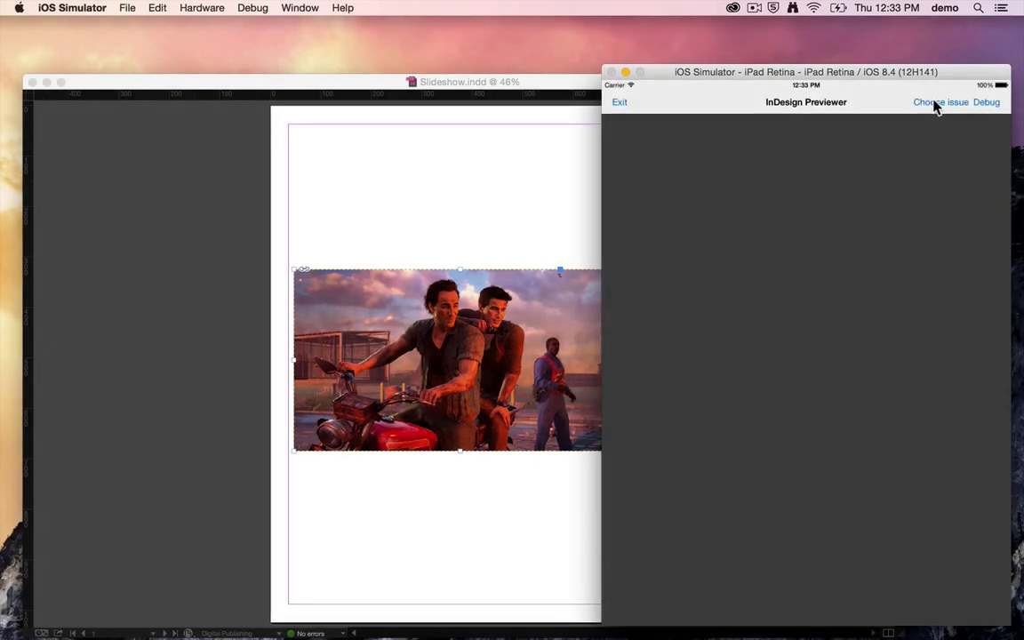
pyautogui.click(936, 103)
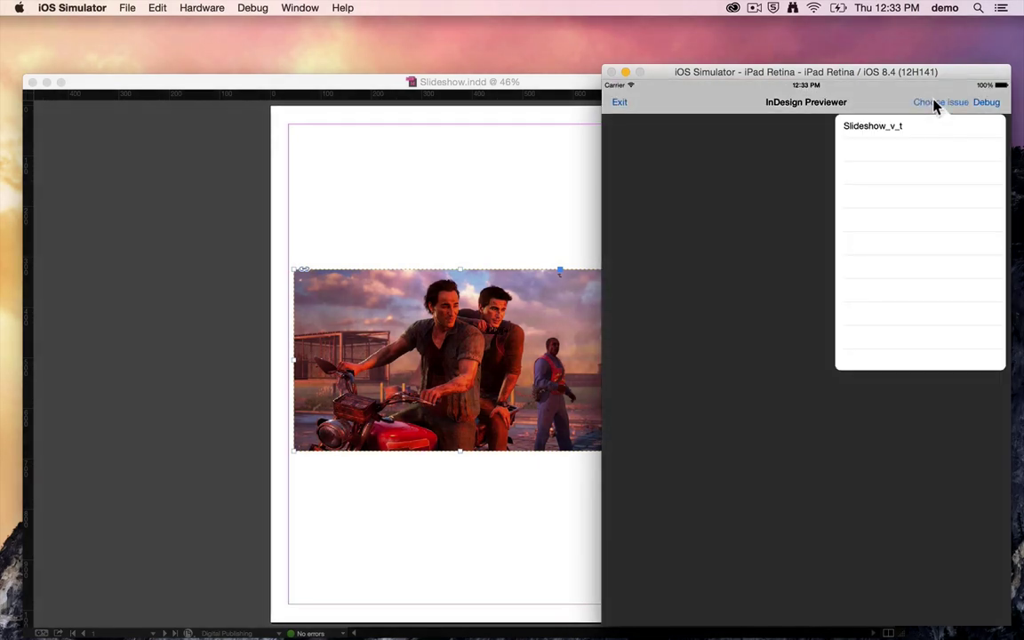
# Close the issue list and open the Simulator folder on ML0651 in a new Finder window
pyautogui.click(792, 178)
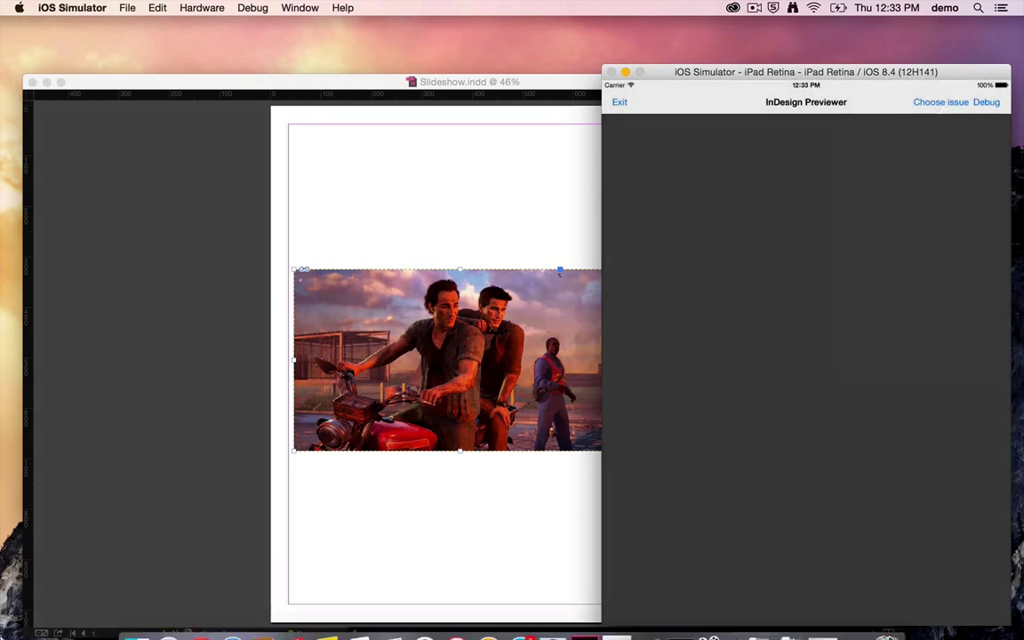
pyautogui.click(138, 622)
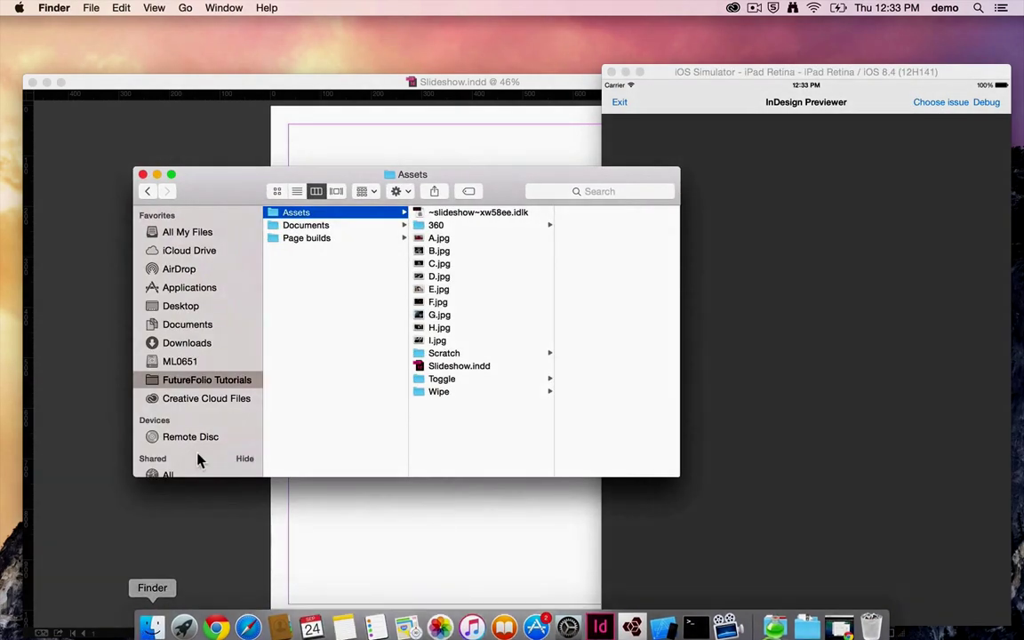
pyautogui.press('super+n')
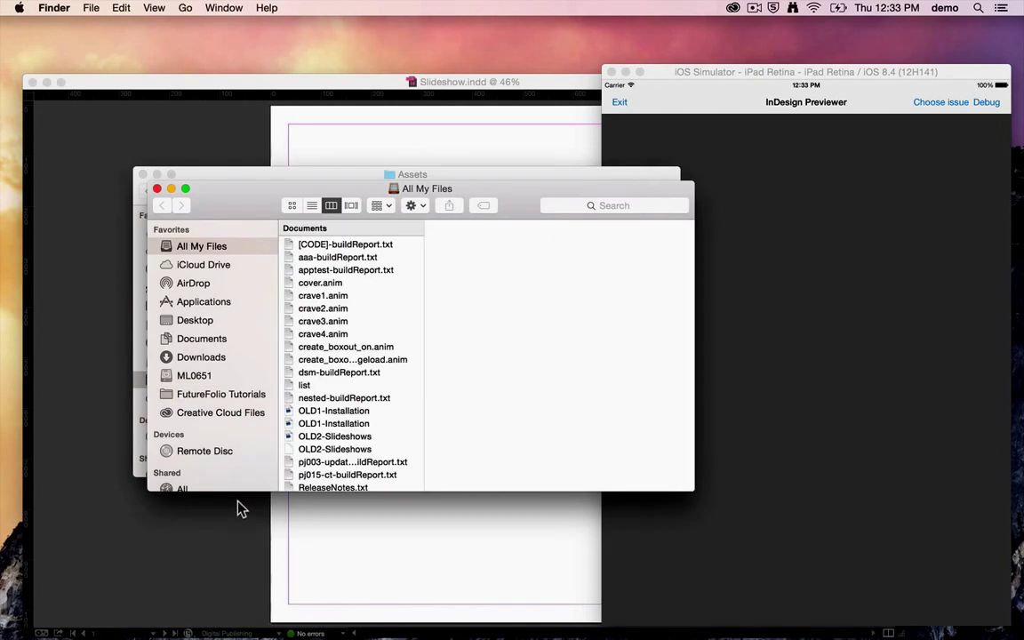
pyautogui.click(200, 379)
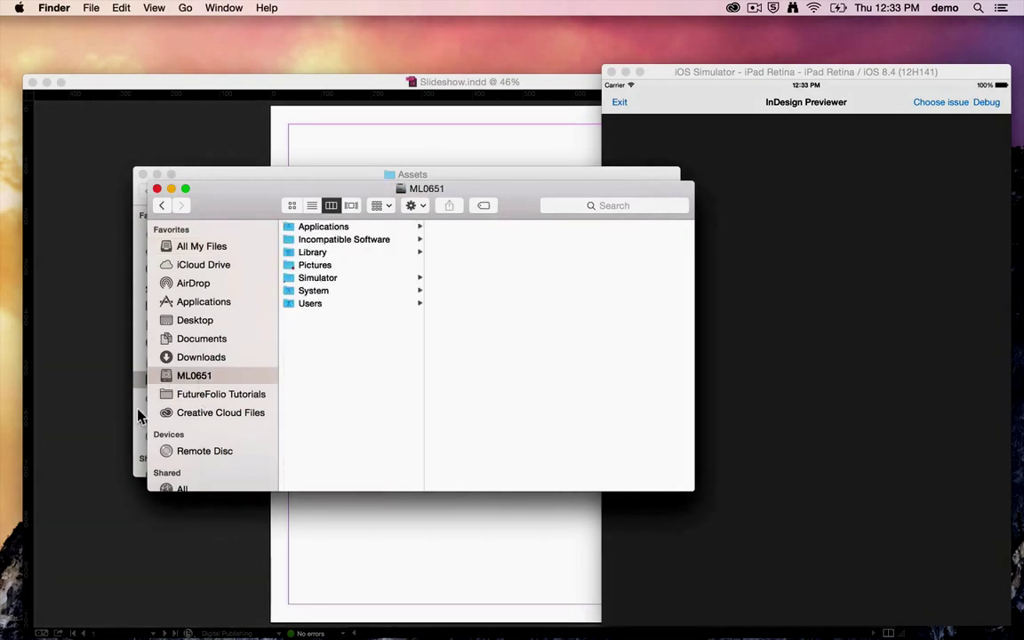
pyautogui.click(332, 281)
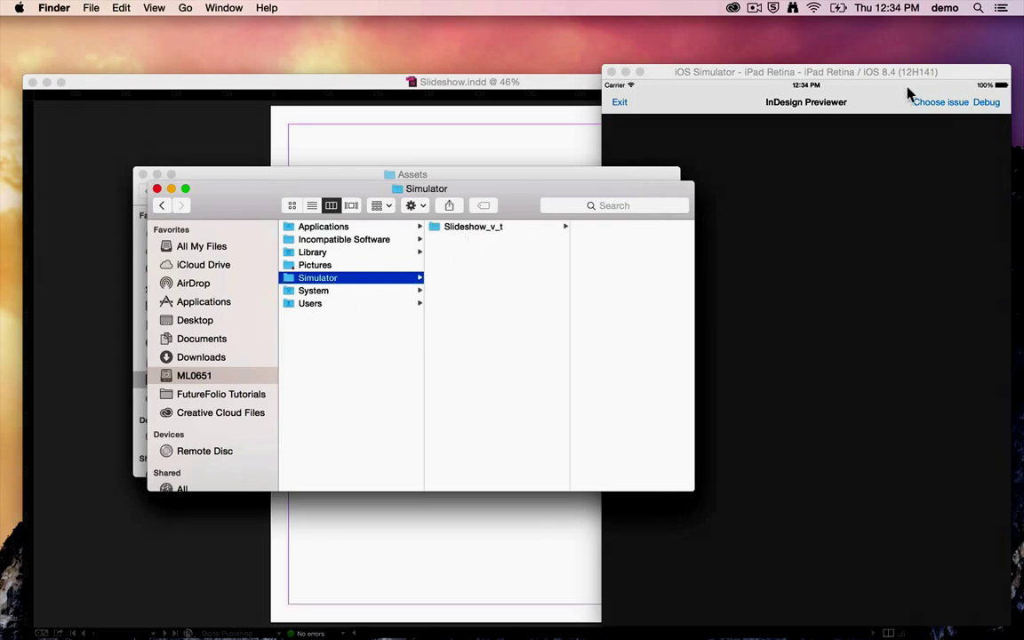
# Recheck the simulator's issue list, close it, and return to InDesign
pyautogui.click(812, 70)
pyautogui.click(929, 101)
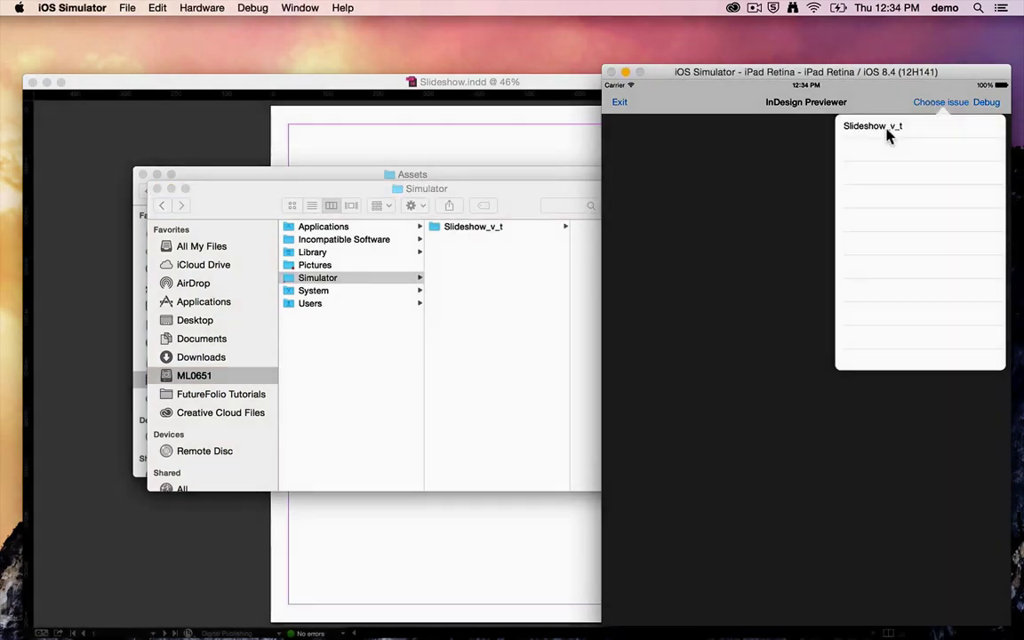
pyautogui.click(793, 233)
pyautogui.click(188, 129)
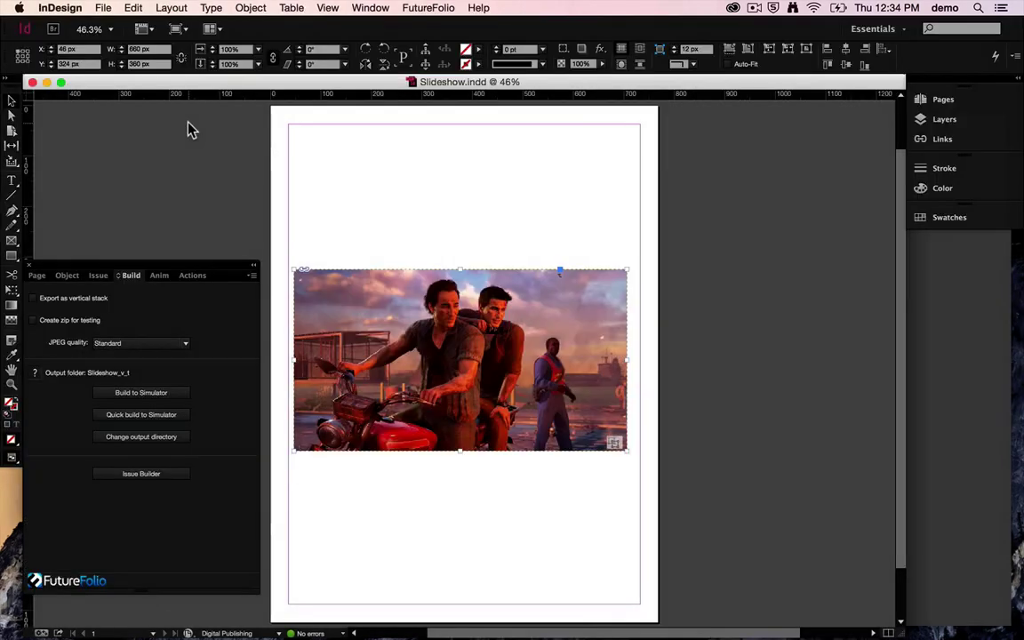
# Build the slideshow to the simulator, then shrink the InDesign window and move the FutureFolio panel
pyautogui.click(148, 439)
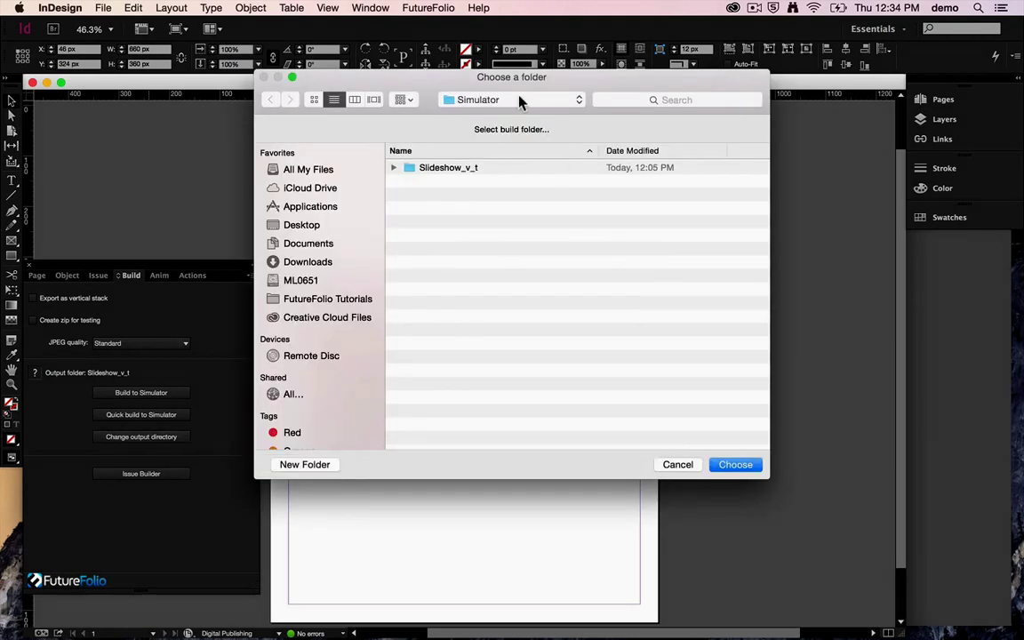
pyautogui.click(737, 465)
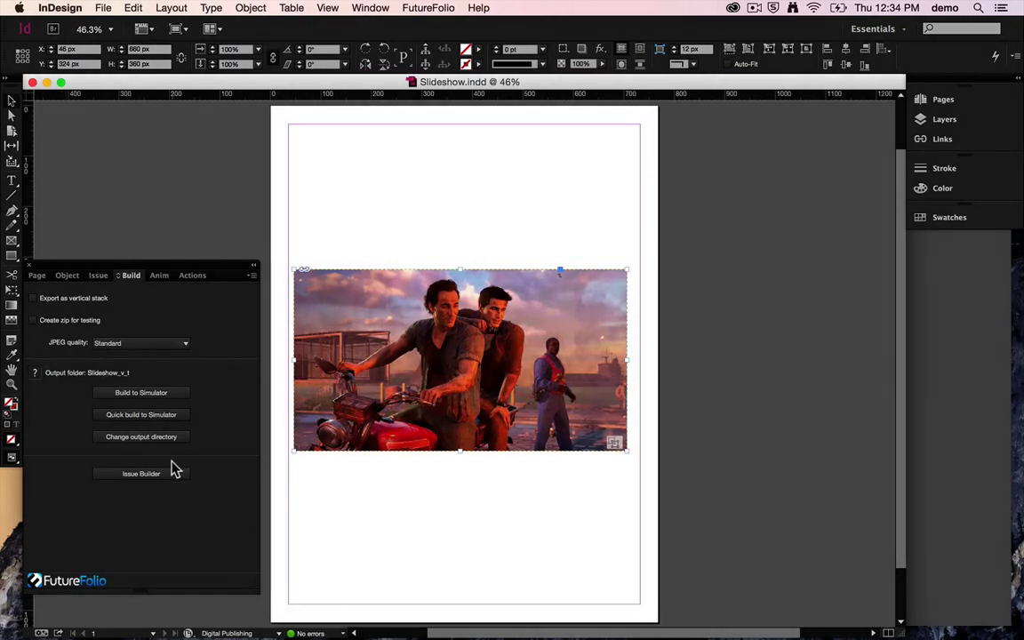
pyautogui.click(175, 393)
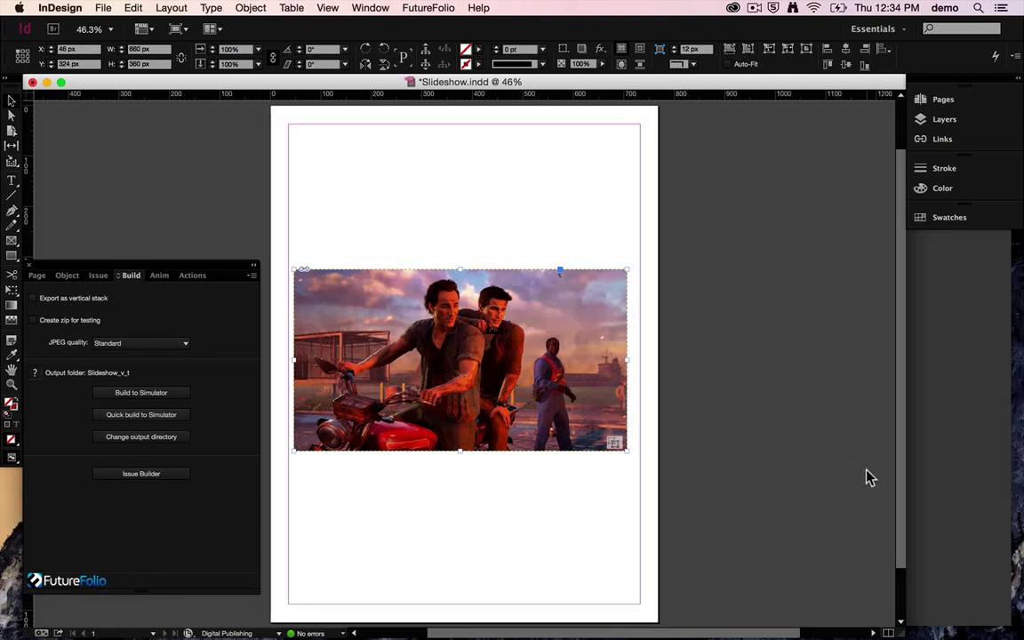
pyautogui.moveTo(897, 627); pyautogui.dragTo(606, 611)
pyautogui.moveTo(201, 274); pyautogui.dragTo(139, 431)
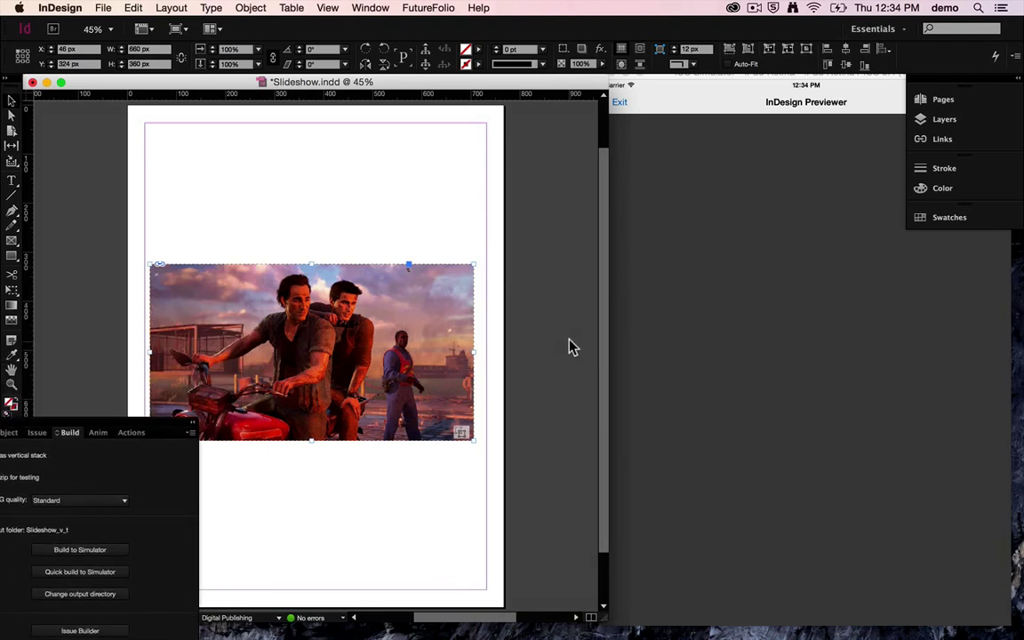
# Open the Slideshow_v_t issue in the simulator's previewer
pyautogui.click(757, 124)
pyautogui.click(947, 109)
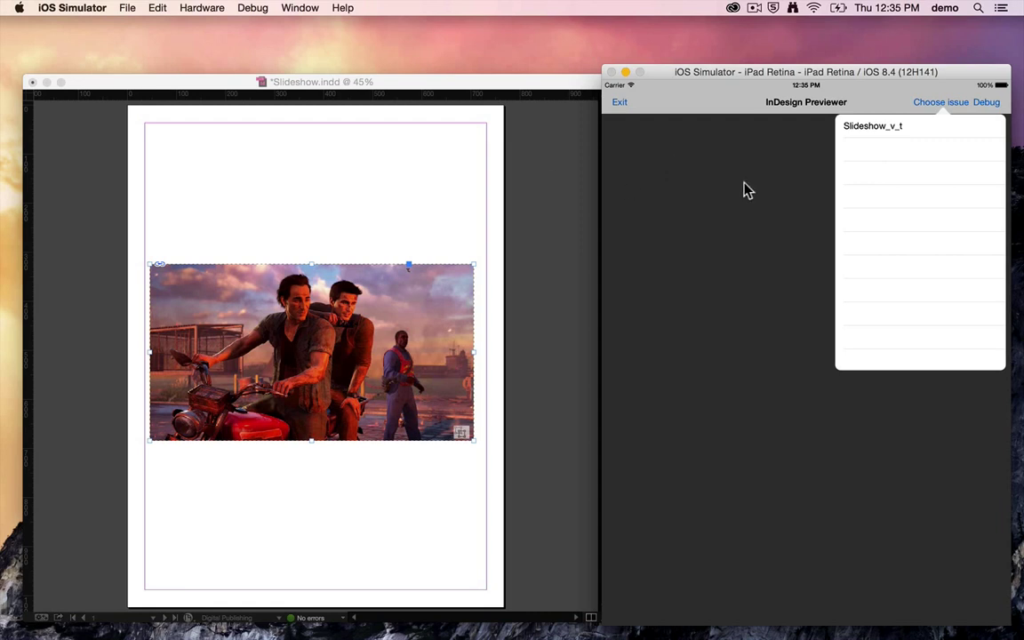
pyautogui.click(873, 128)
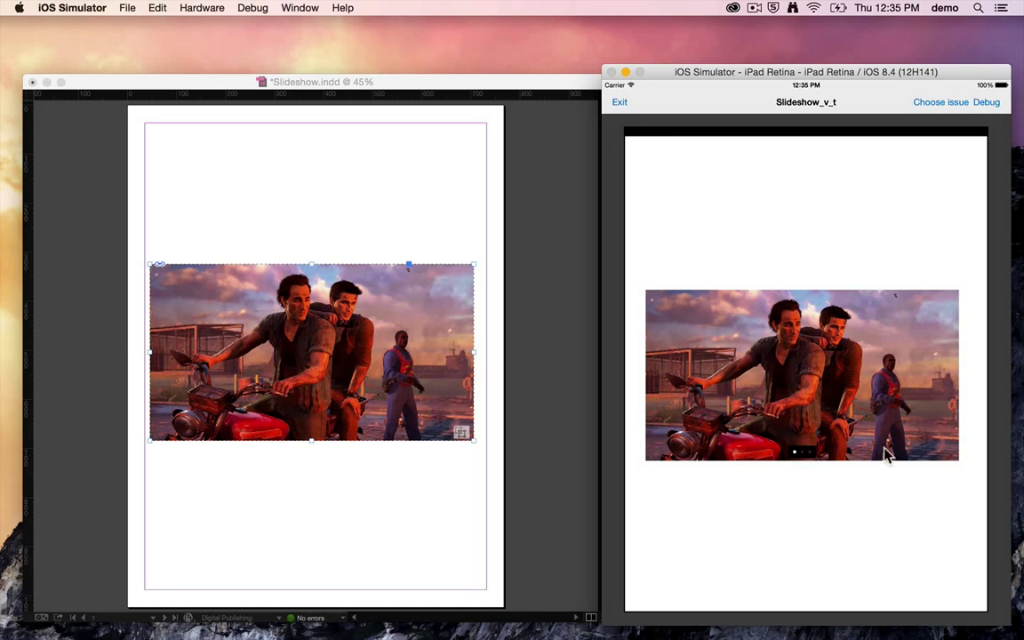
# Swipe forward through the slideshow images, then back to the first one
pyautogui.moveTo(791, 367); pyautogui.dragTo(622, 414)
pyautogui.moveTo(720, 367); pyautogui.dragTo(685, 412)
pyautogui.moveTo(646, 352); pyautogui.dragTo(747, 347)
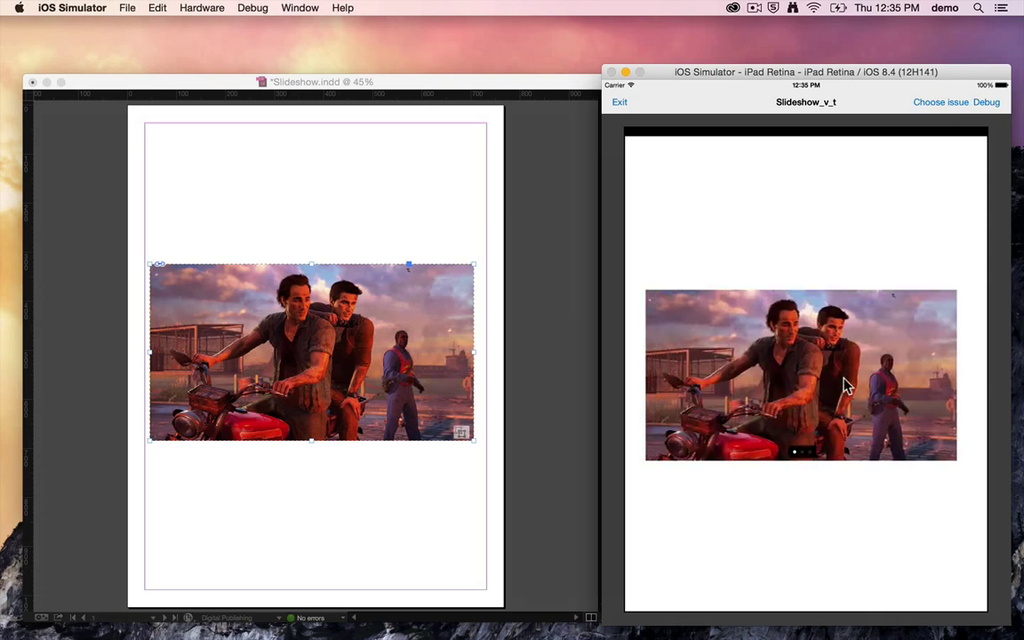
# Move the slideshow image frame to the top of the page and rebuild to the simulator
pyautogui.click(482, 280)
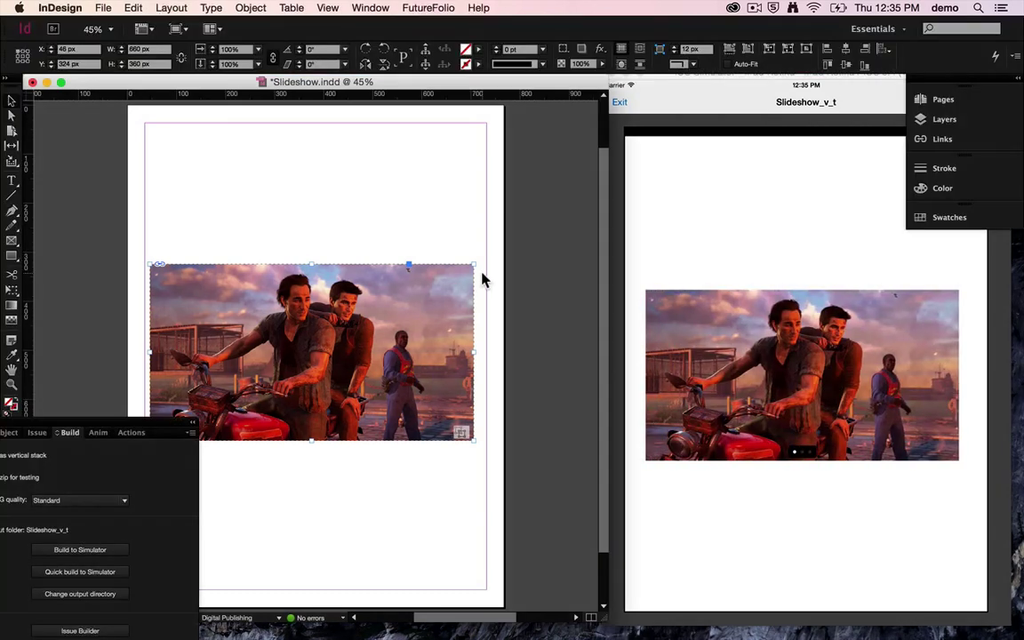
pyautogui.click(393, 189)
pyautogui.moveTo(322, 299); pyautogui.dragTo(345, 153)
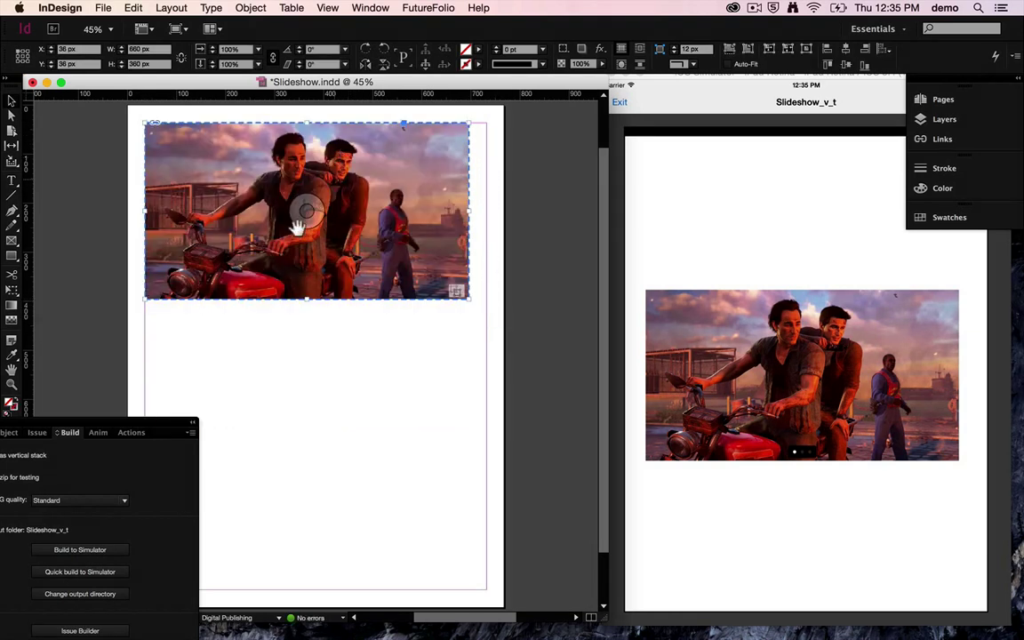
pyautogui.moveTo(78, 422); pyautogui.dragTo(151, 311)
pyautogui.click(138, 434)
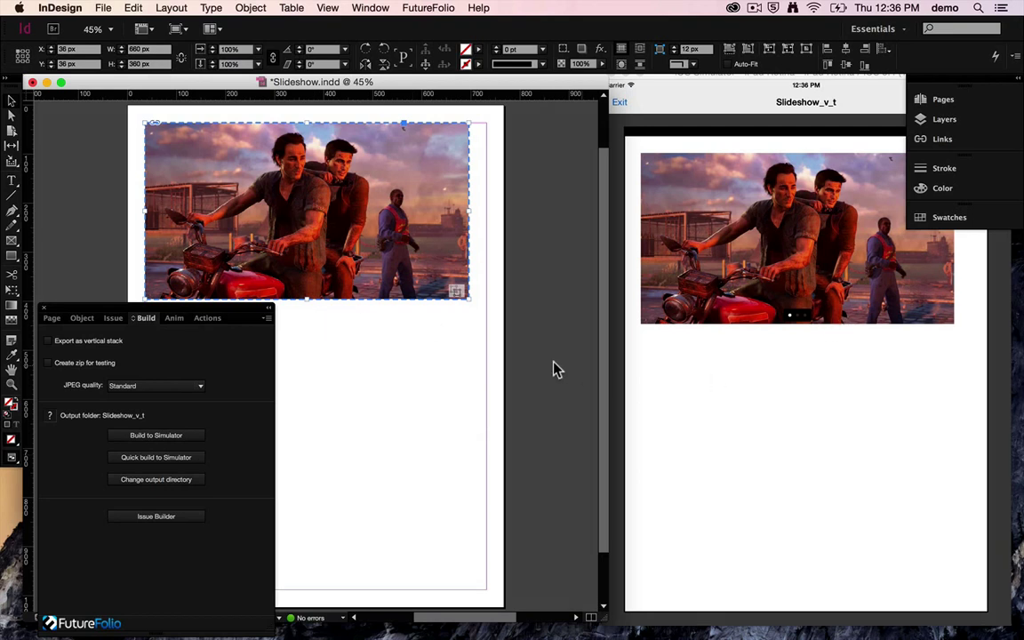
pyautogui.click(85, 318)
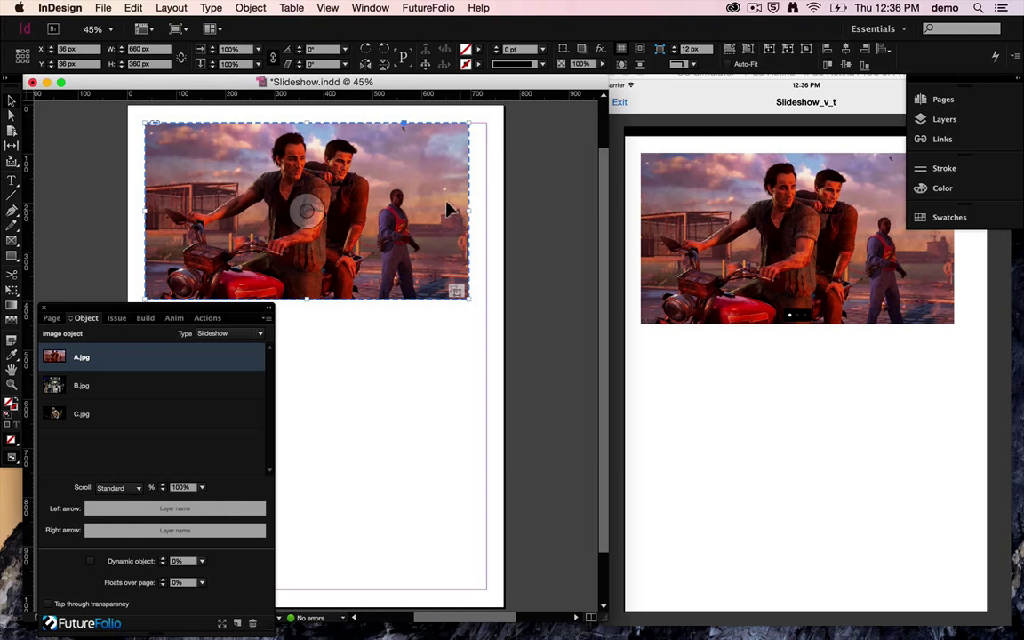
pyautogui.click(198, 513)
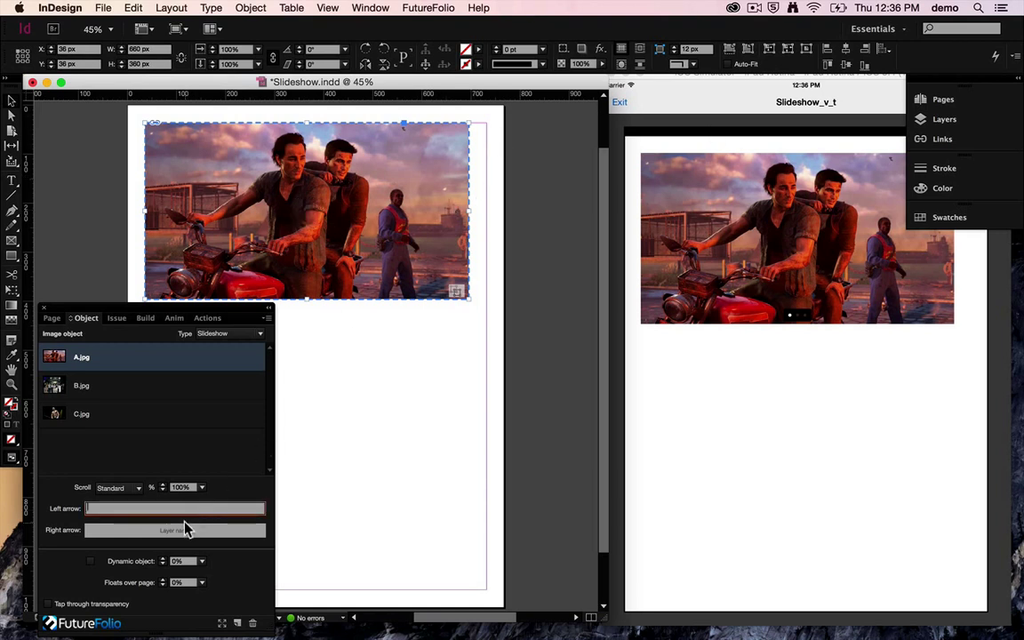
pyautogui.click(141, 489)
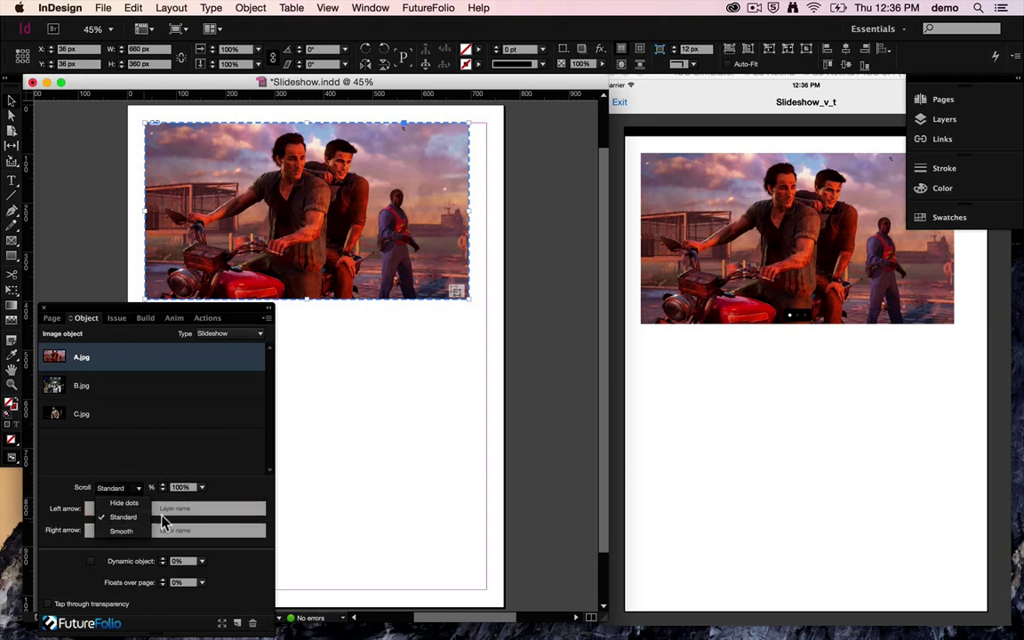
pyautogui.click(256, 494)
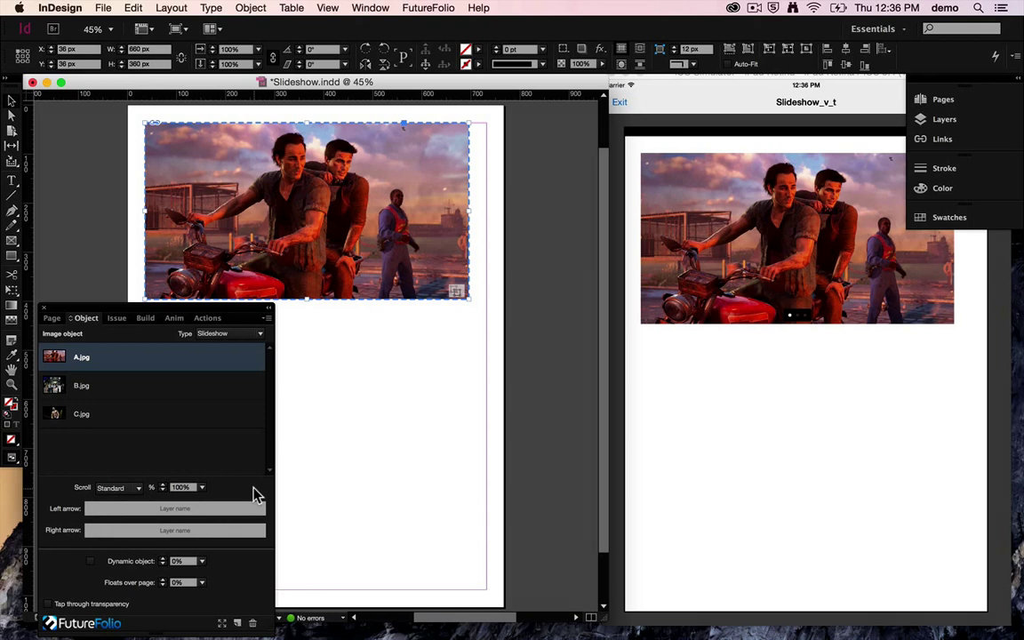
# Make the image object an Image sequence with speed 1 second and Cross fade on
pyautogui.click(233, 343)
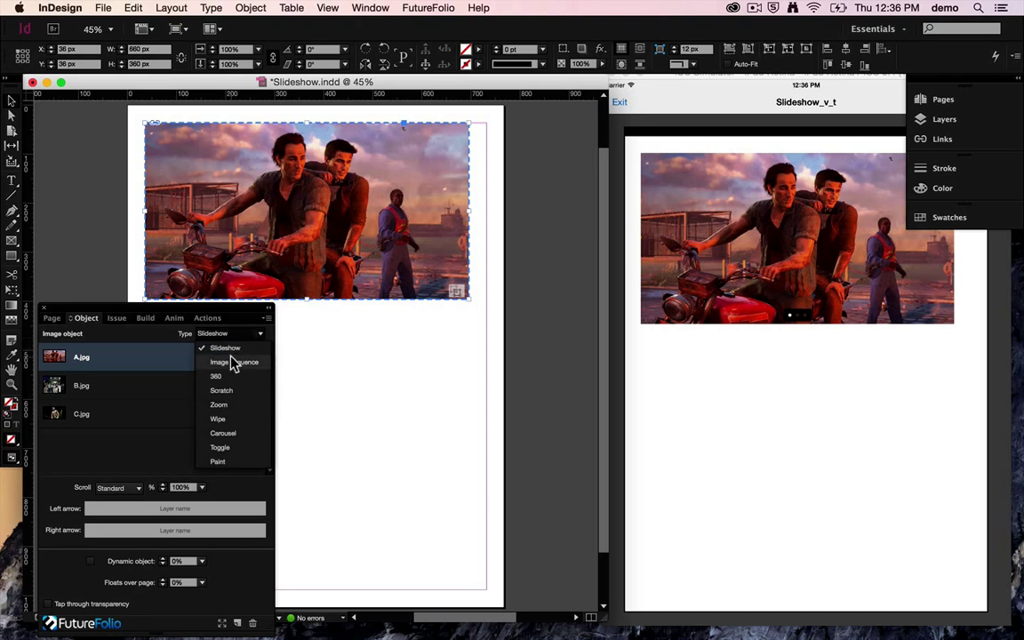
pyautogui.click(233, 364)
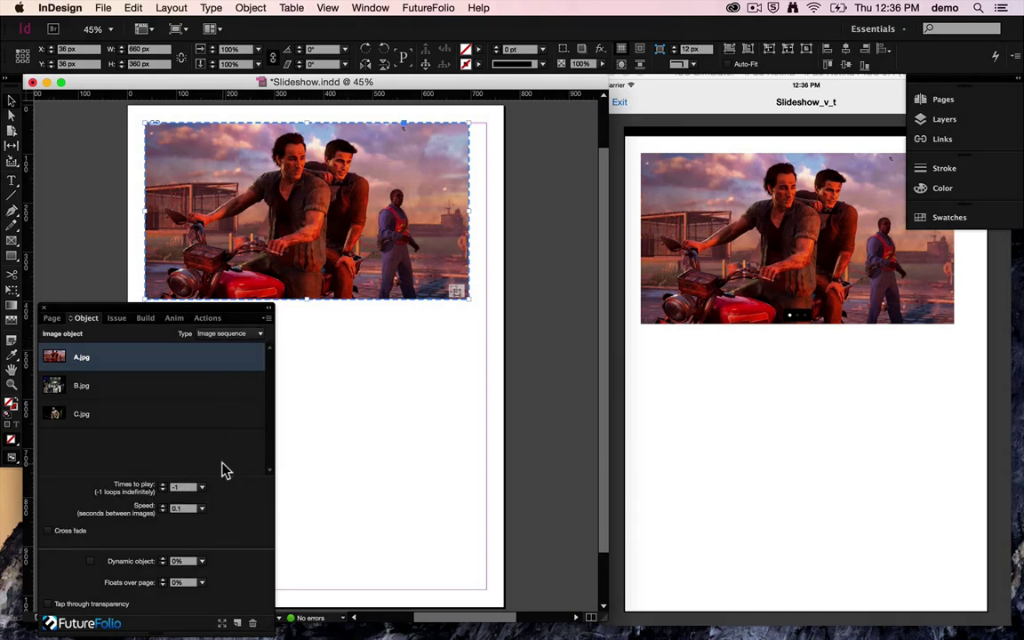
pyautogui.click(782, 278)
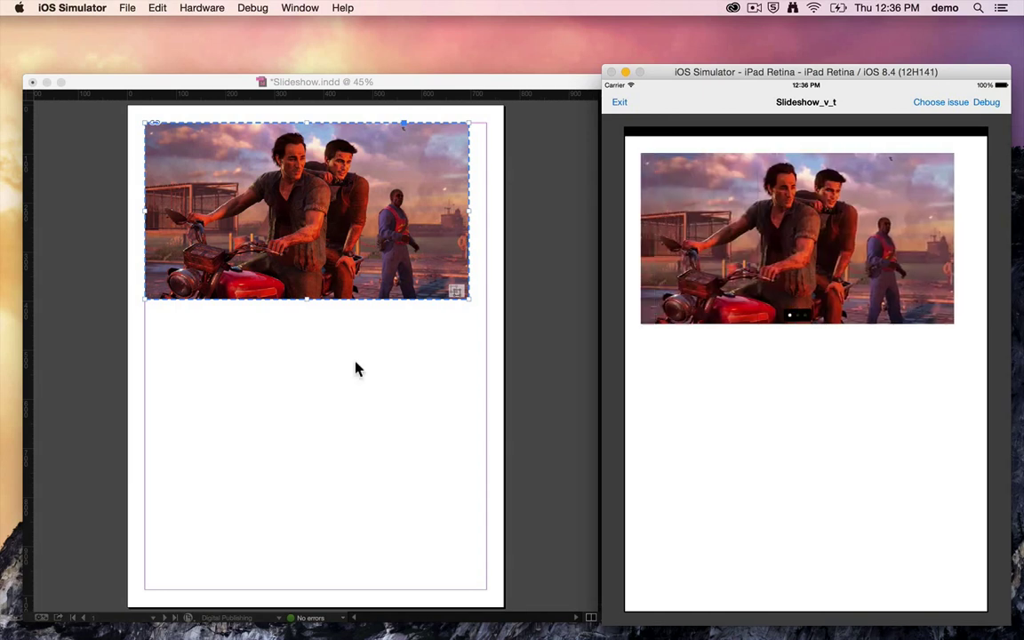
pyautogui.click(354, 366)
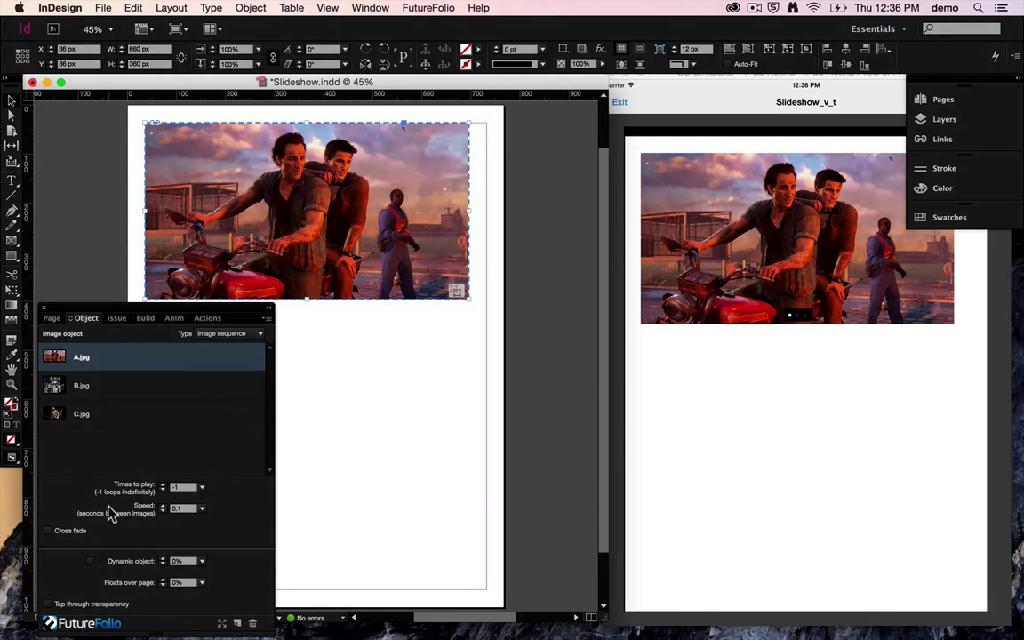
pyautogui.click(200, 508)
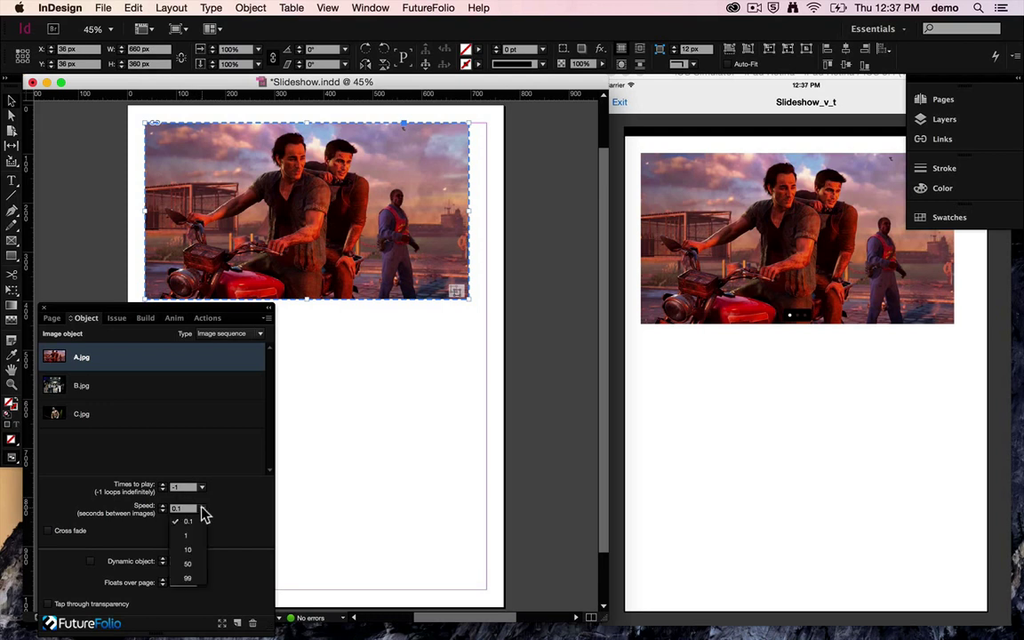
pyautogui.click(194, 534)
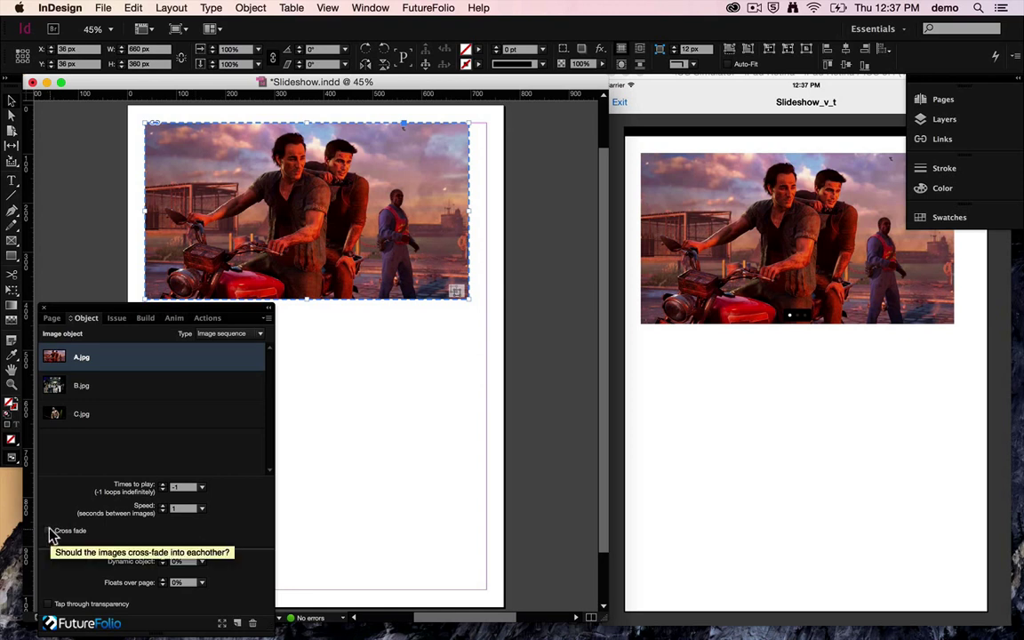
pyautogui.click(50, 531)
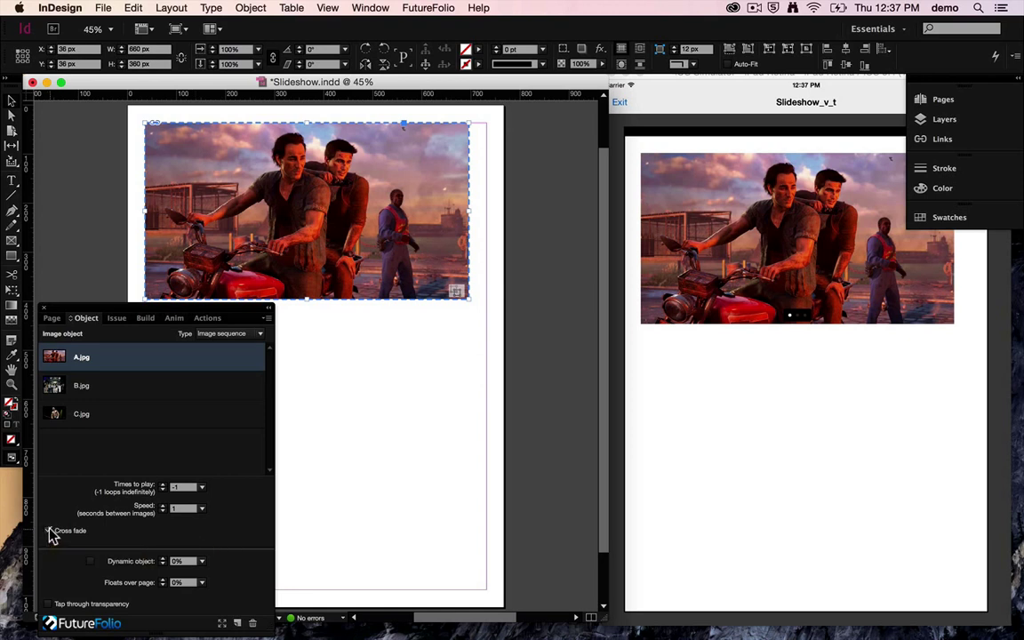
# Build the page to the iOS Simulator and watch the sequence cycle its photos
pyautogui.click(145, 318)
pyautogui.click(158, 435)
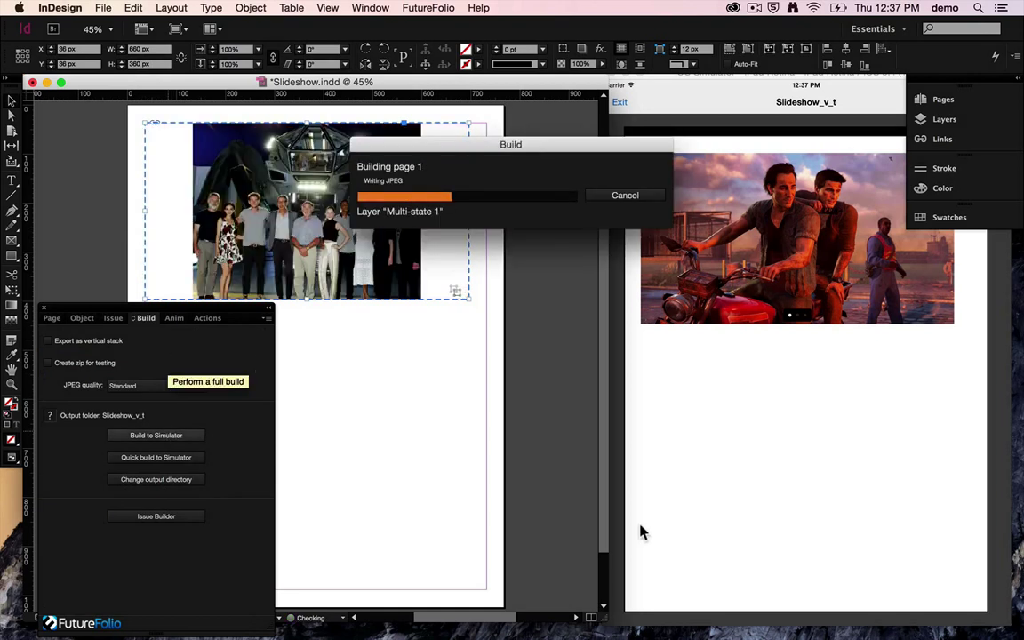
pyautogui.click(867, 377)
pyautogui.click(758, 200)
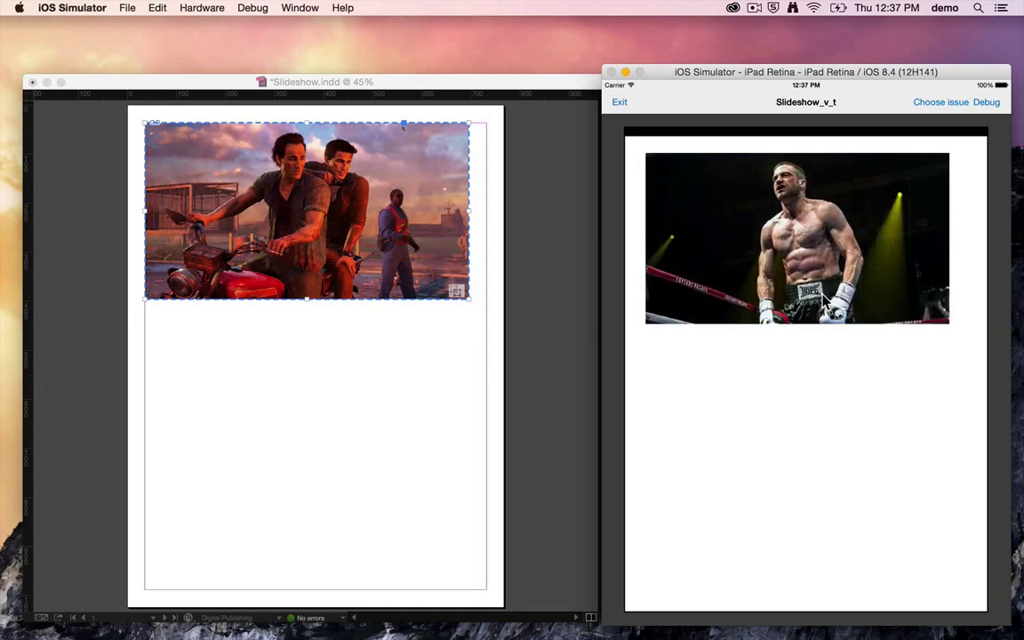
pyautogui.click(529, 353)
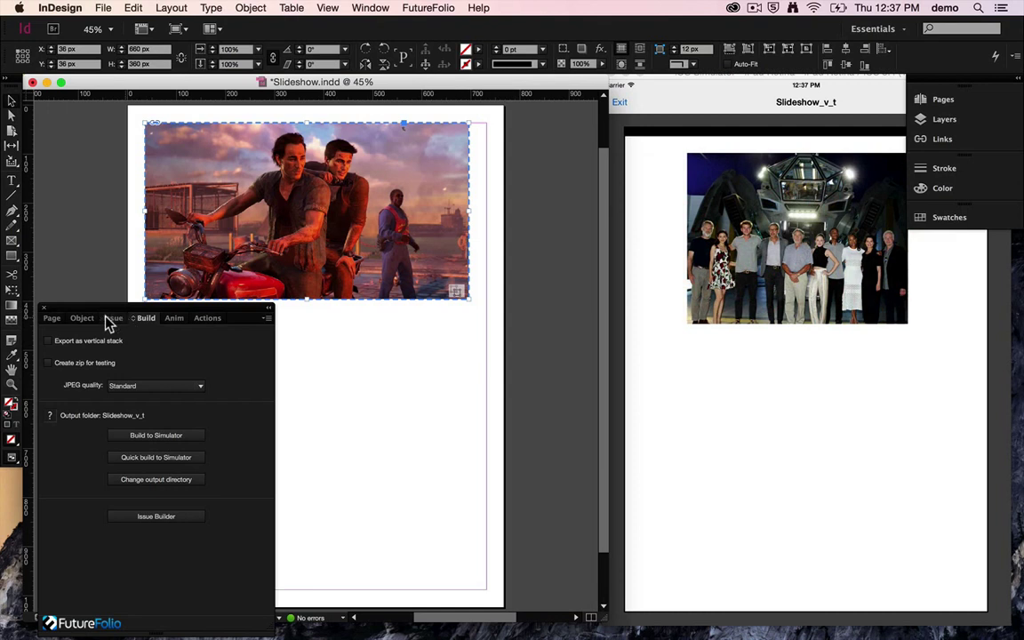
# Reopen the image object settings and confirm the type is still Image sequence
pyautogui.click(81, 318)
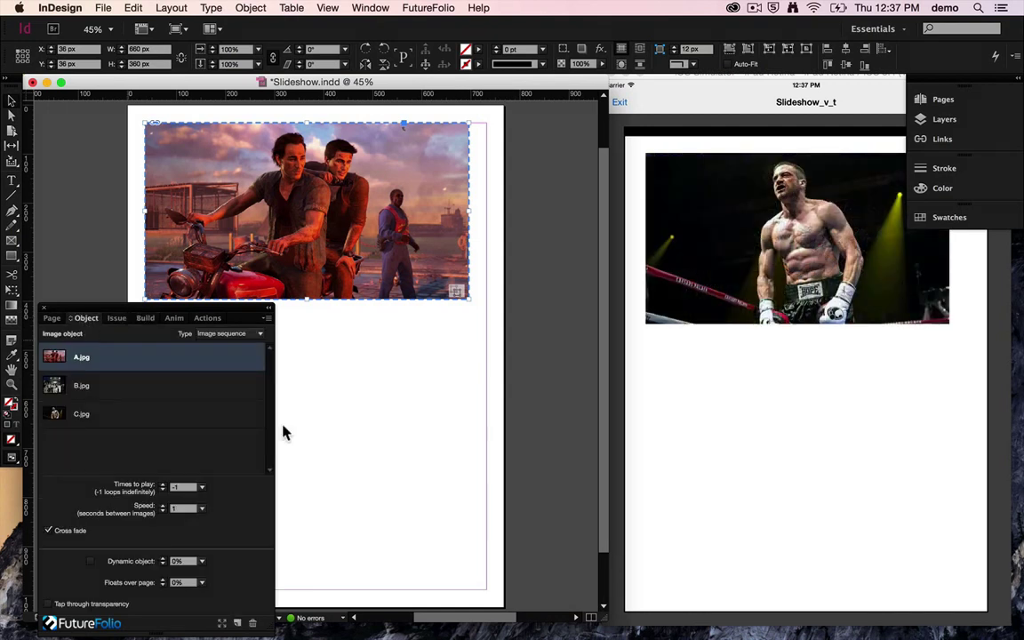
pyautogui.click(242, 334)
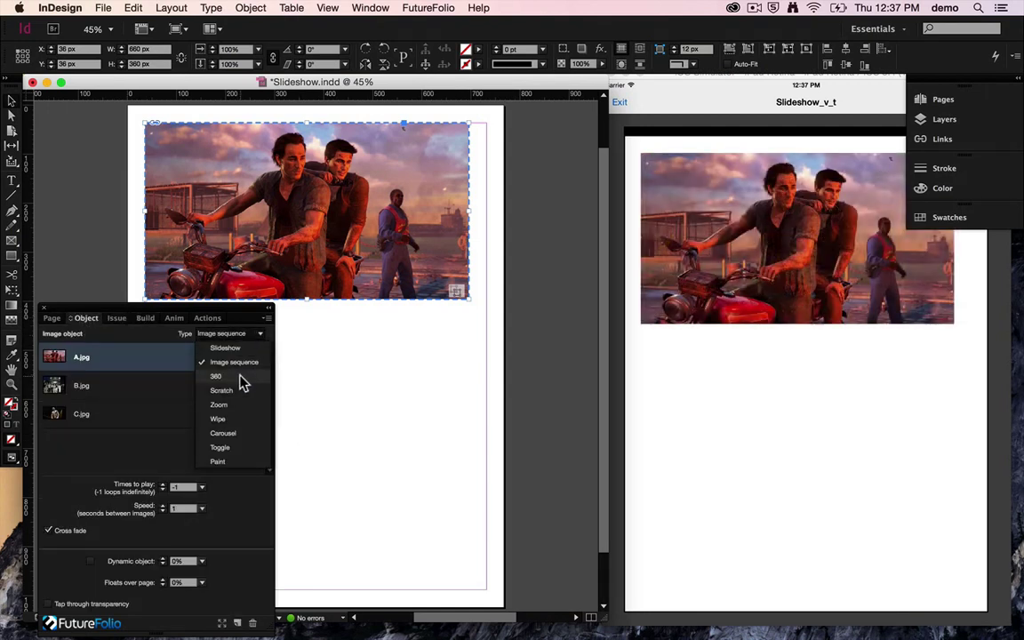
pyautogui.click(397, 361)
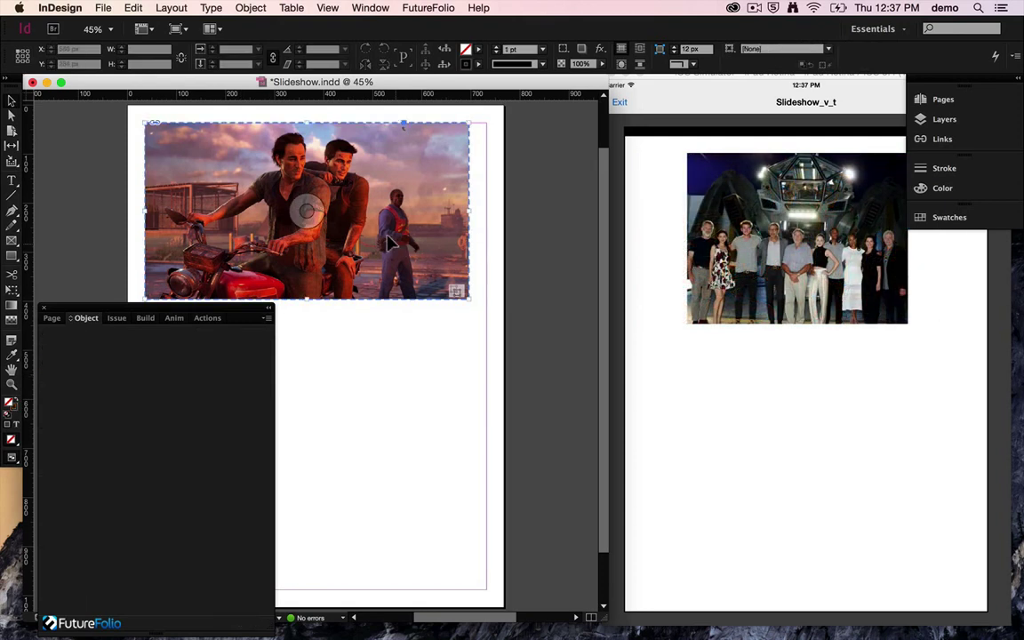
# Delete the sequence frame, place 01.jpg from the 360 folder, and move it to the page's top-left
pyautogui.press('Delete')
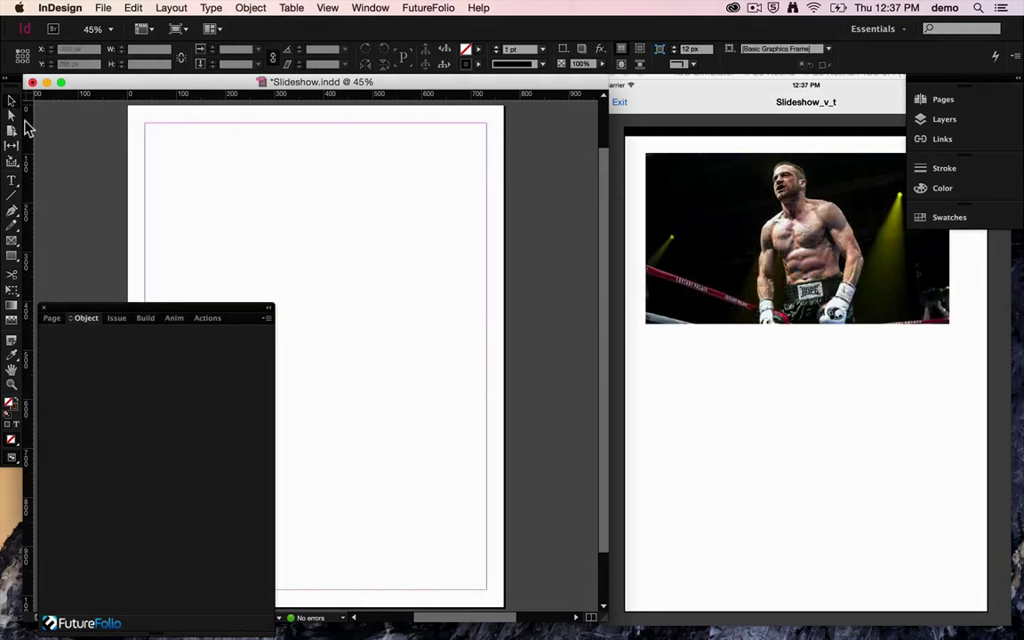
pyautogui.click(107, 9)
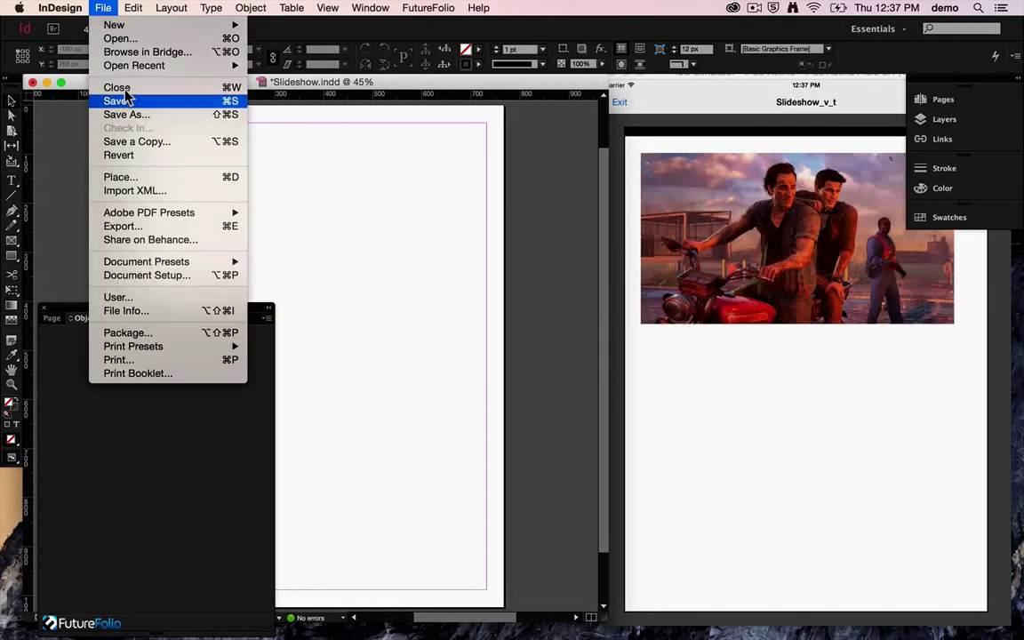
pyautogui.moveTo(130, 32)
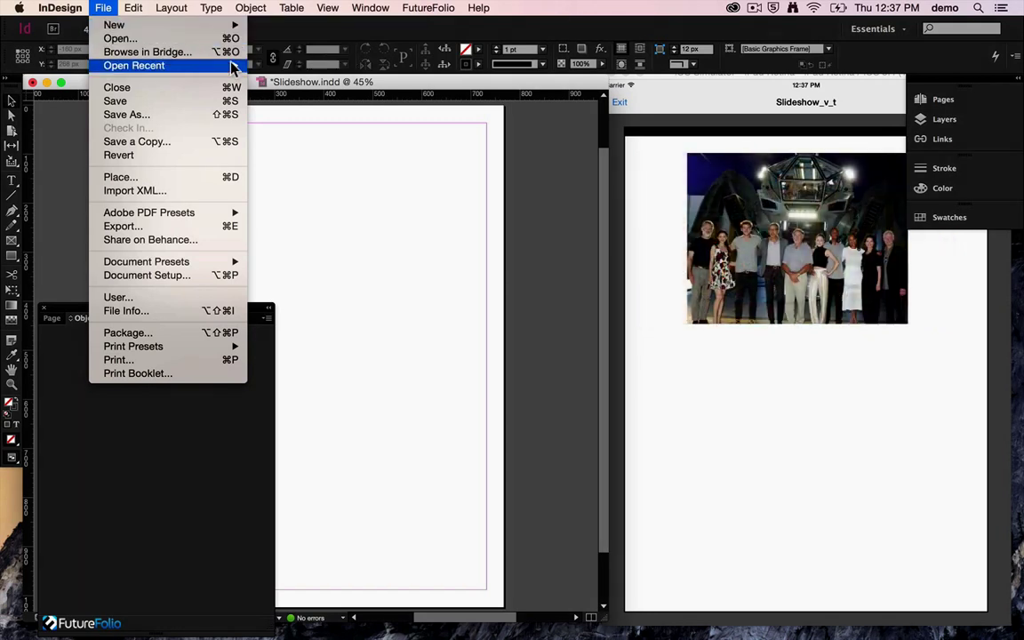
pyautogui.click(206, 178)
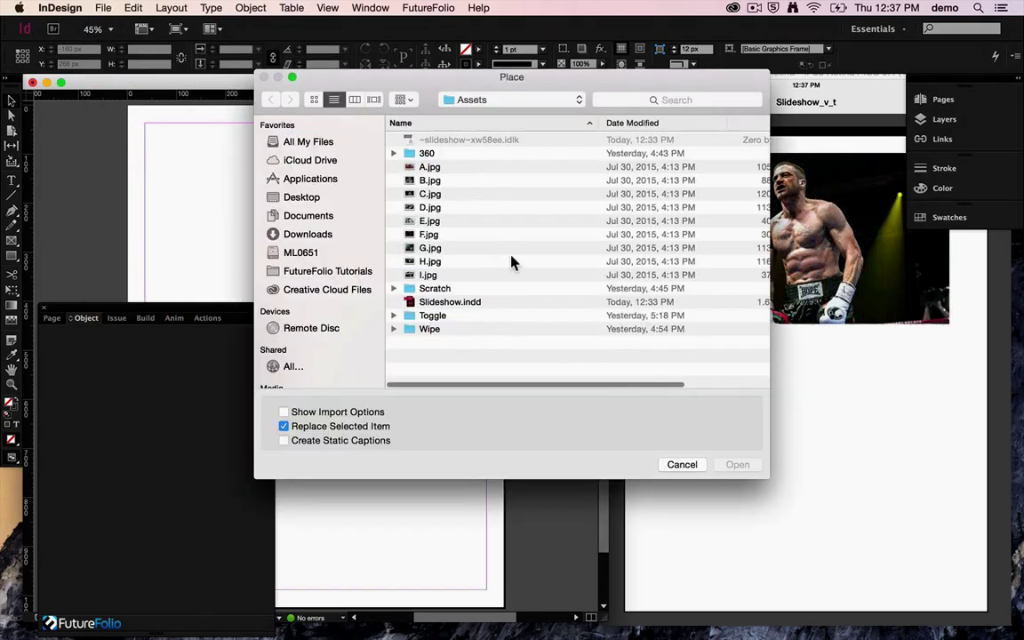
pyautogui.doubleClick(427, 152)
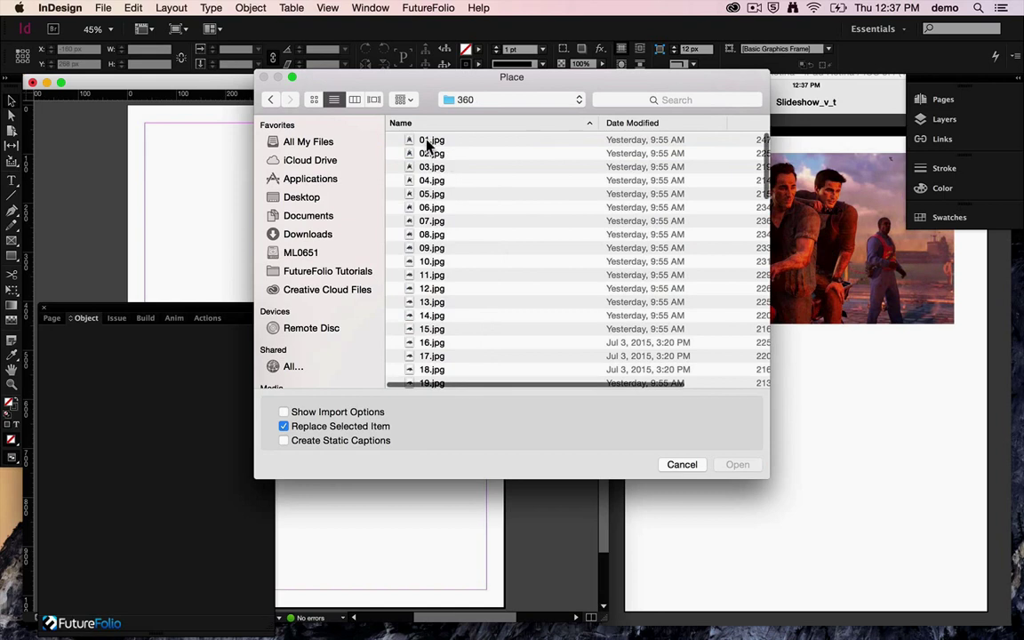
pyautogui.click(427, 140)
pyautogui.click(734, 468)
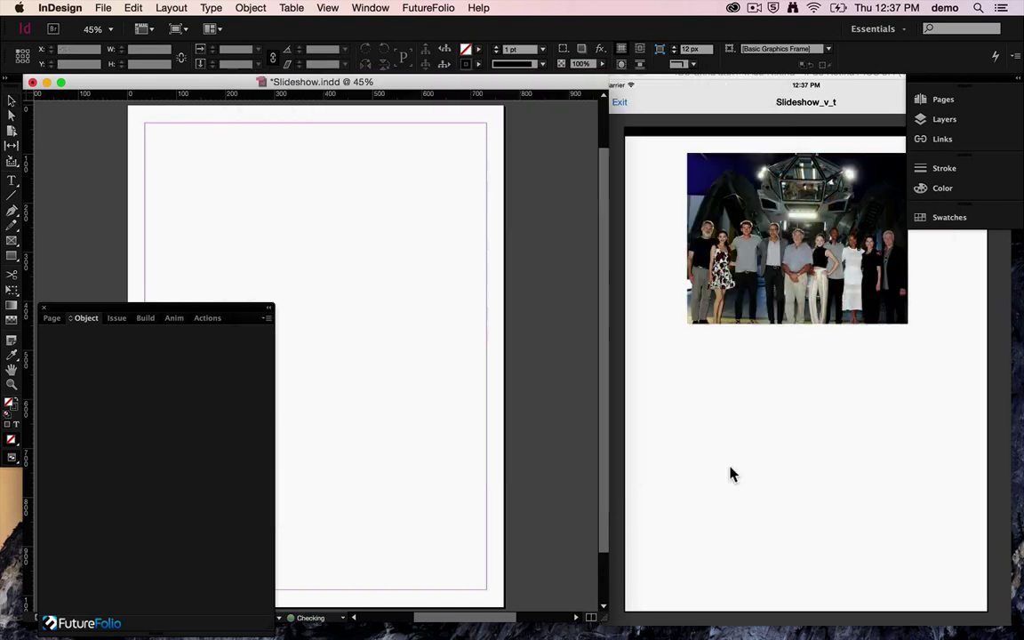
pyautogui.click(176, 165)
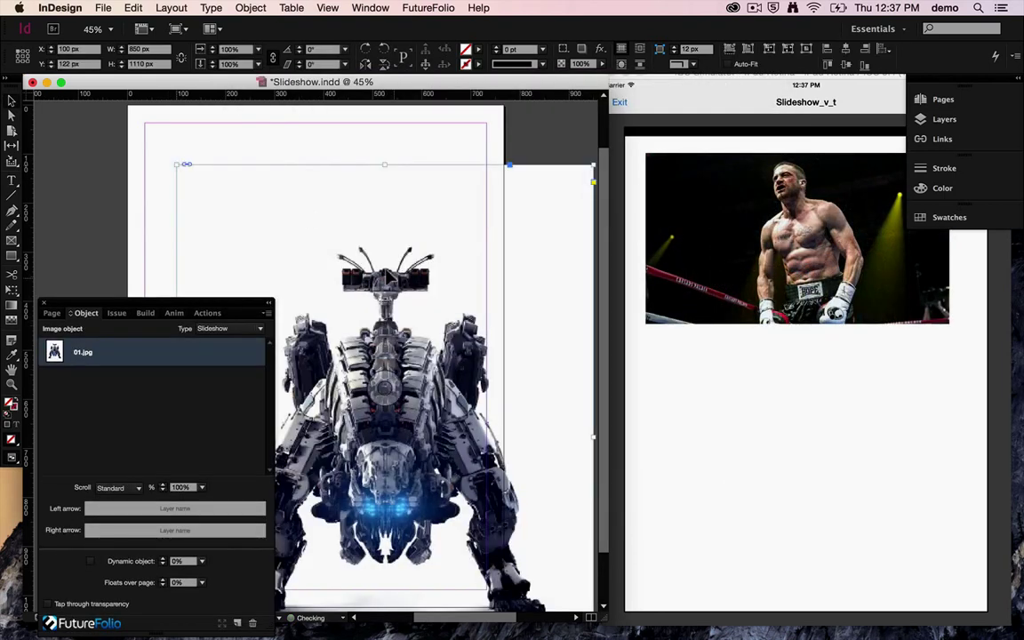
pyautogui.moveTo(357, 234); pyautogui.dragTo(287, 180)
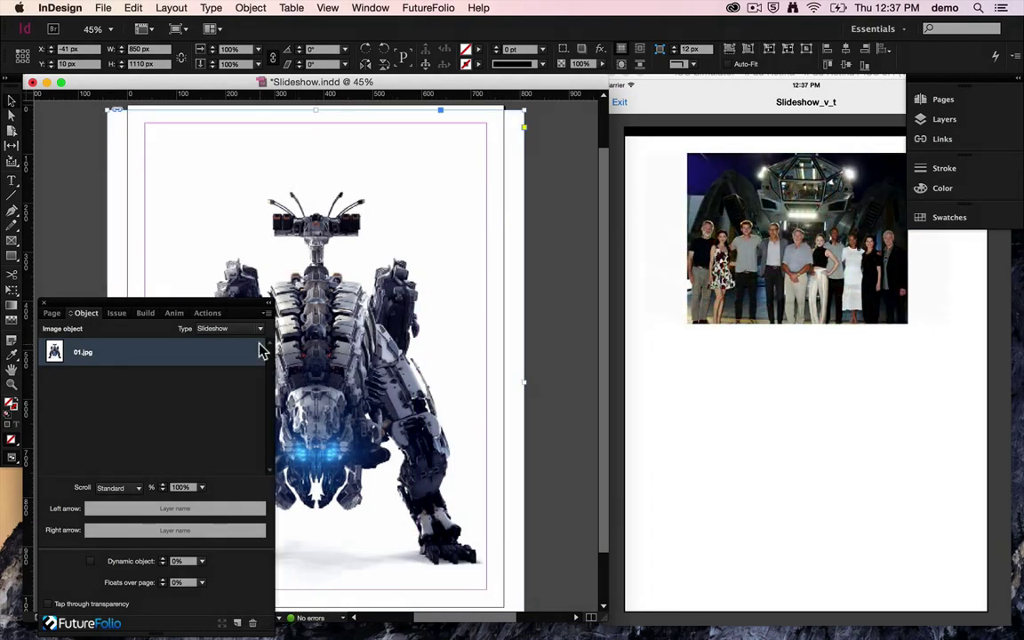
# Set the robot frame's type to 360 and run a full build to the iPad simulator
pyautogui.click(230, 329)
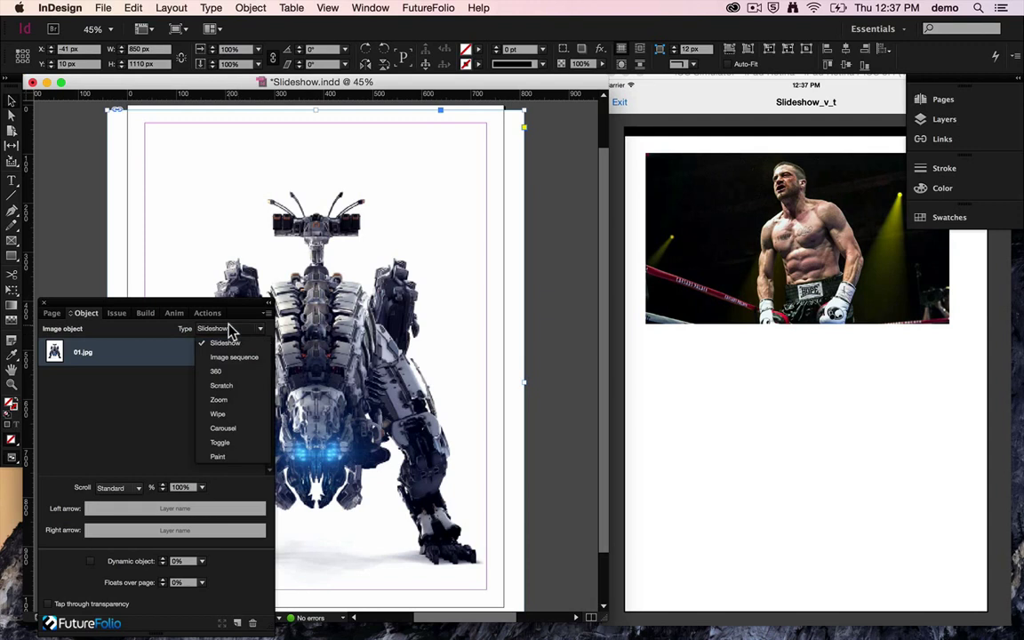
pyautogui.click(222, 372)
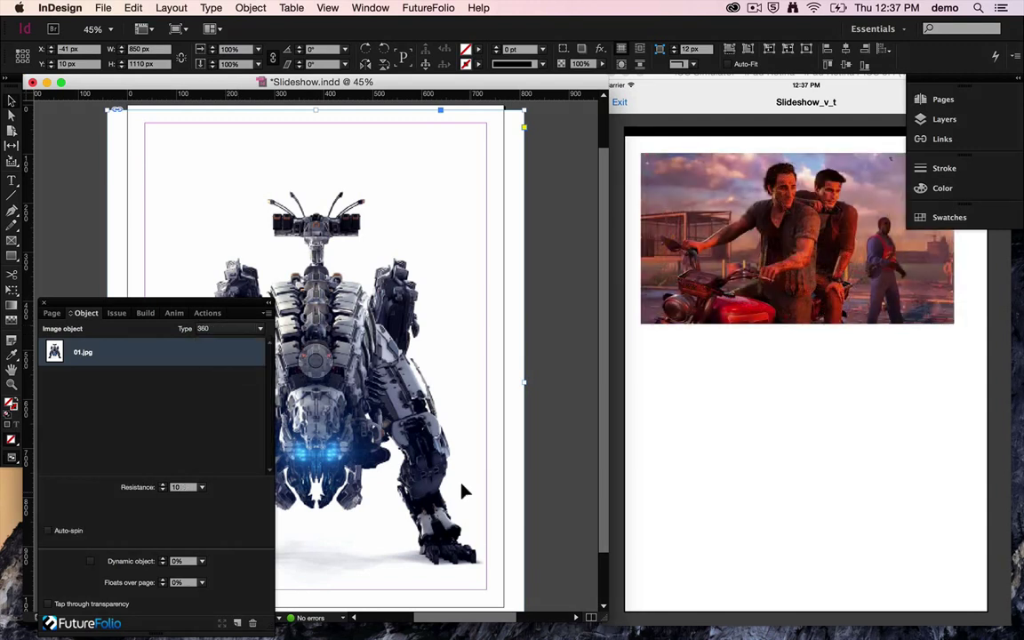
pyautogui.click(146, 314)
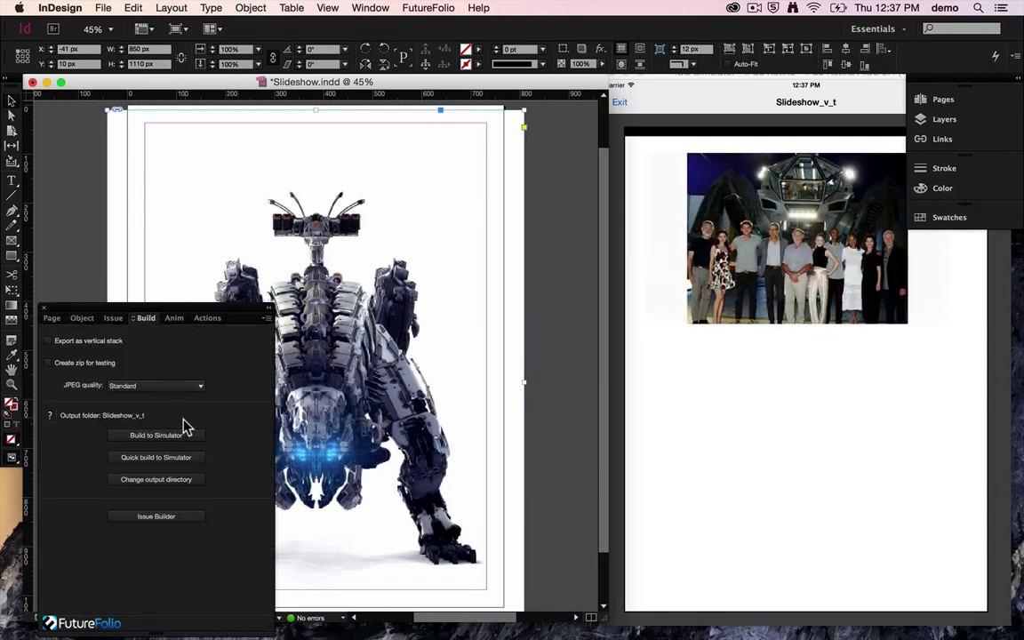
pyautogui.click(175, 434)
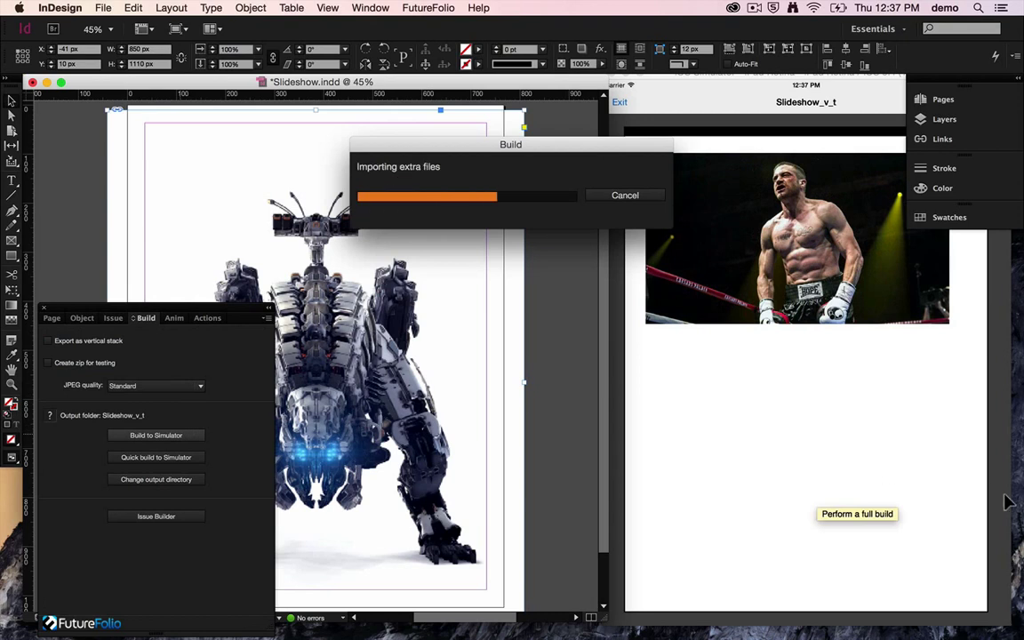
pyautogui.click(791, 332)
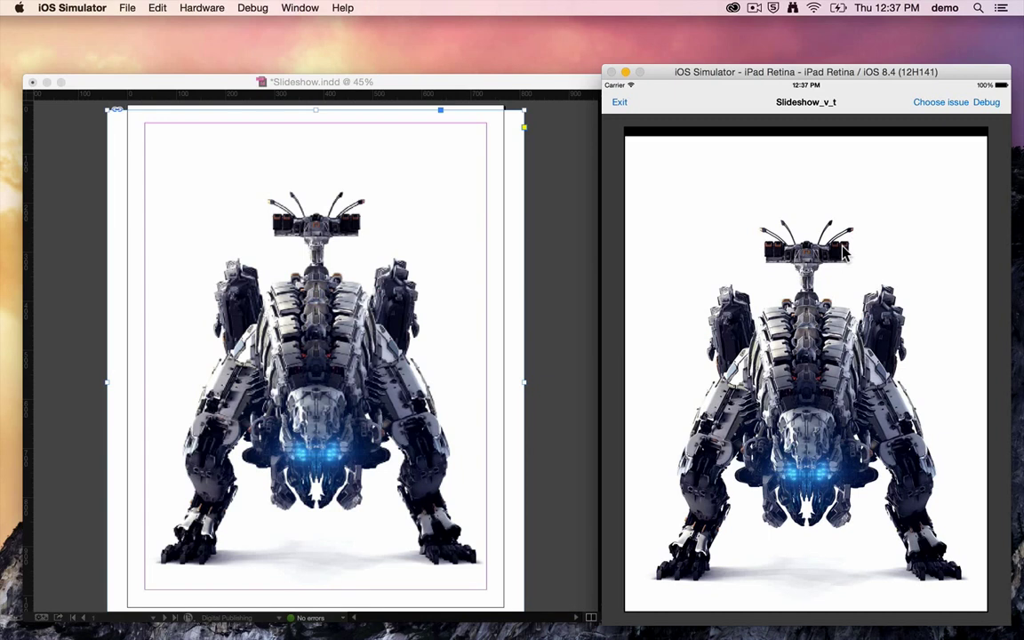
pyautogui.press('super+Tab')
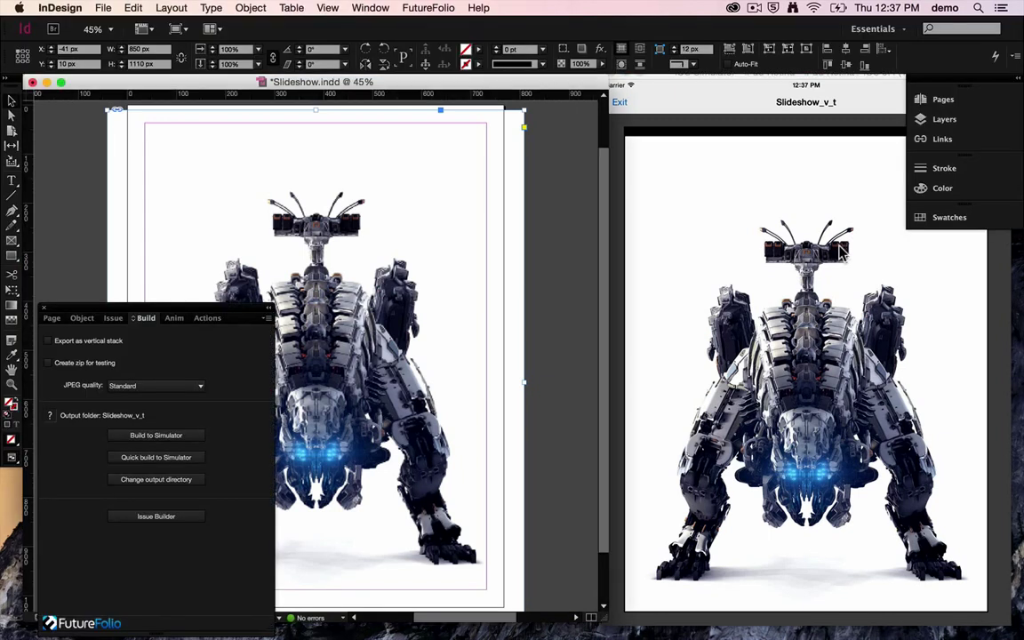
# Add robot frames 01.jpg through 75.jpg from the 360 folder to the 360 object's image list
pyautogui.click(83, 318)
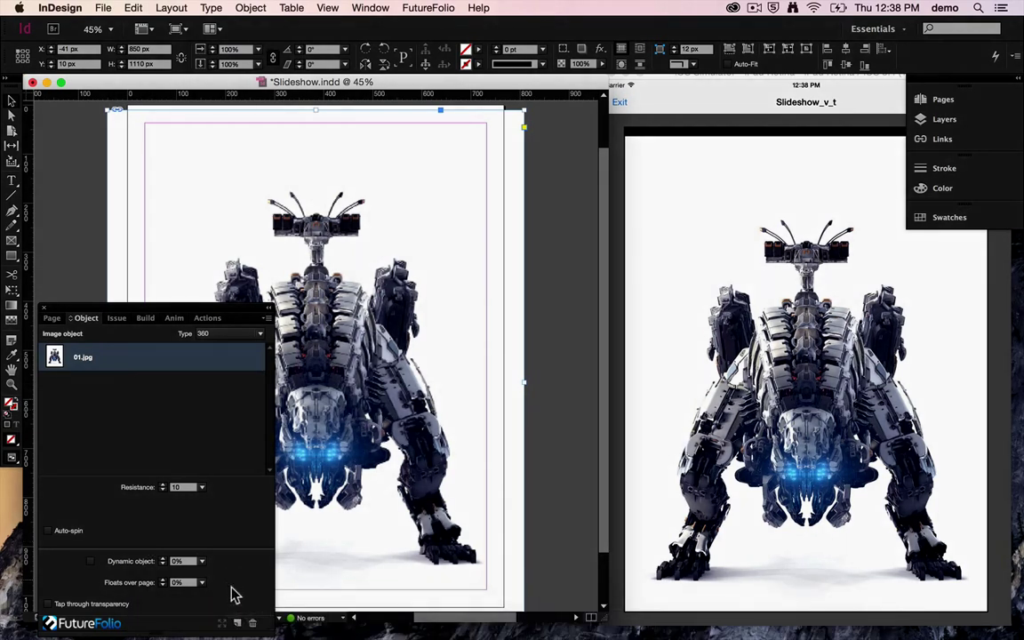
pyautogui.click(224, 517)
pyautogui.doubleClick(420, 153)
pyautogui.click(431, 155)
pyautogui.scroll(-15, 404, 287)
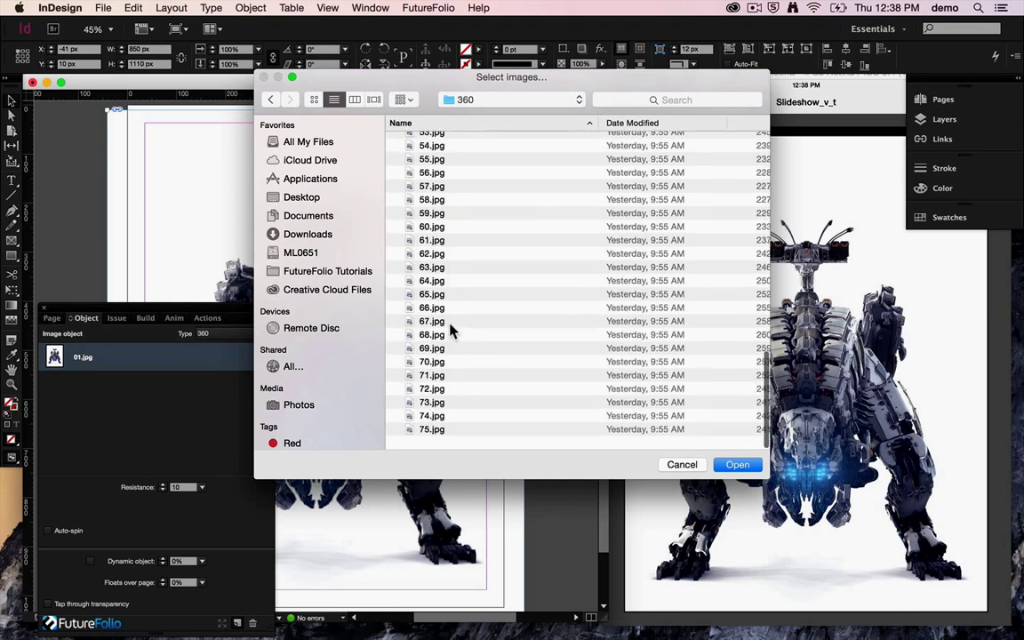
pyautogui.keyDown('shift'); pyautogui.click(432, 441); pyautogui.keyUp('shift')
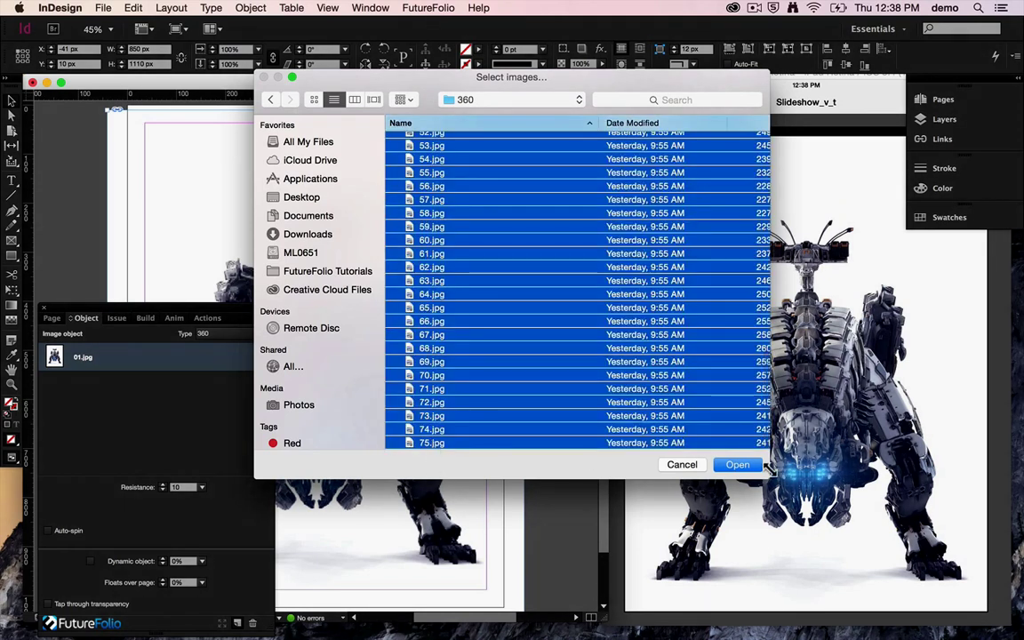
pyautogui.click(739, 465)
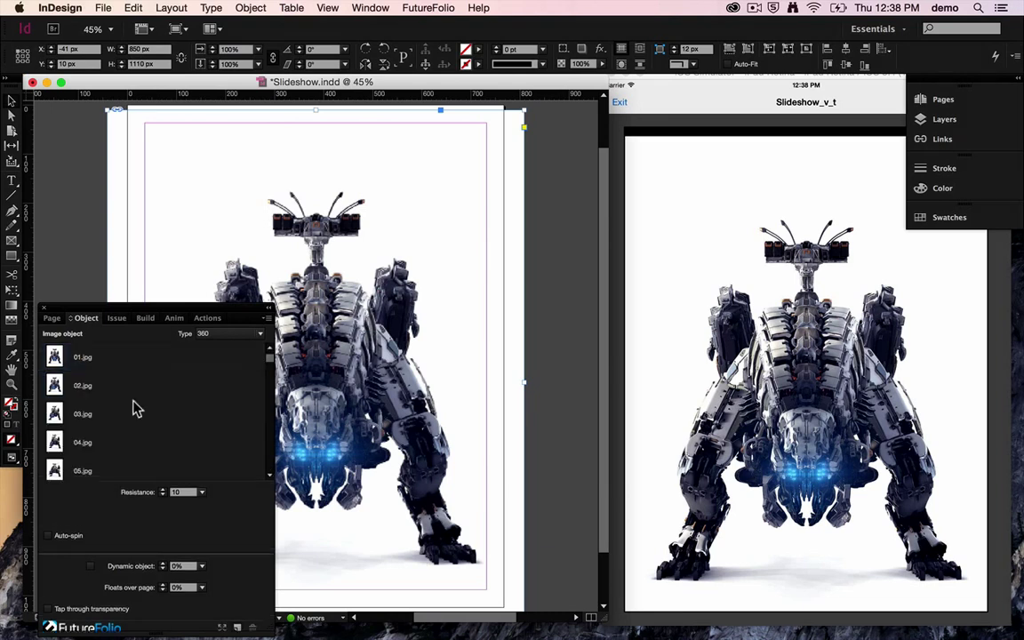
# Select 01.jpg at the top of the image list and run Quick build to Simulator
pyautogui.scroll(10, 135, 407)
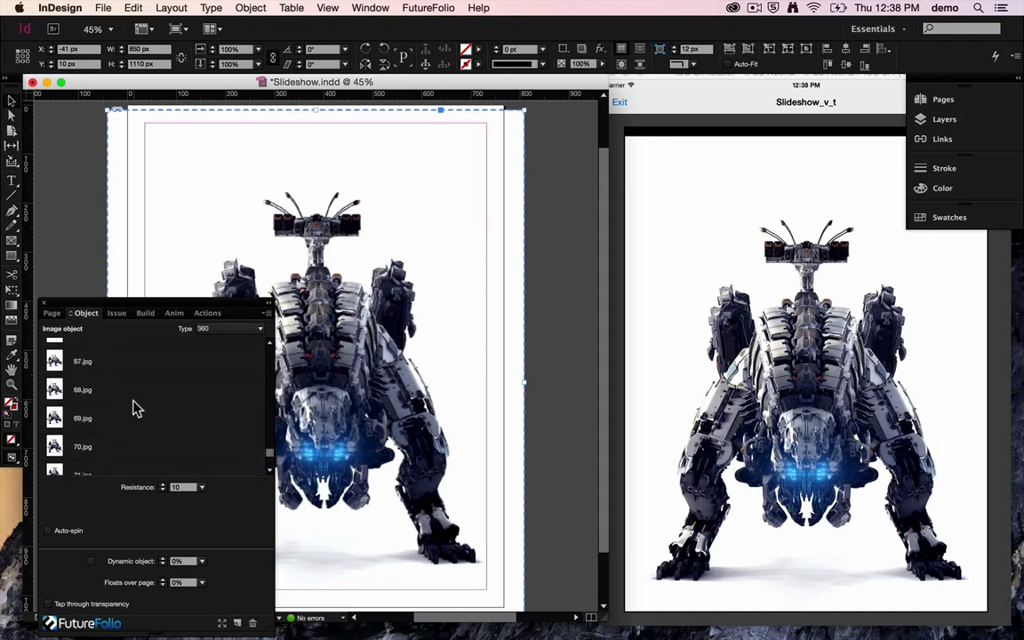
pyautogui.scroll(7, 135, 407)
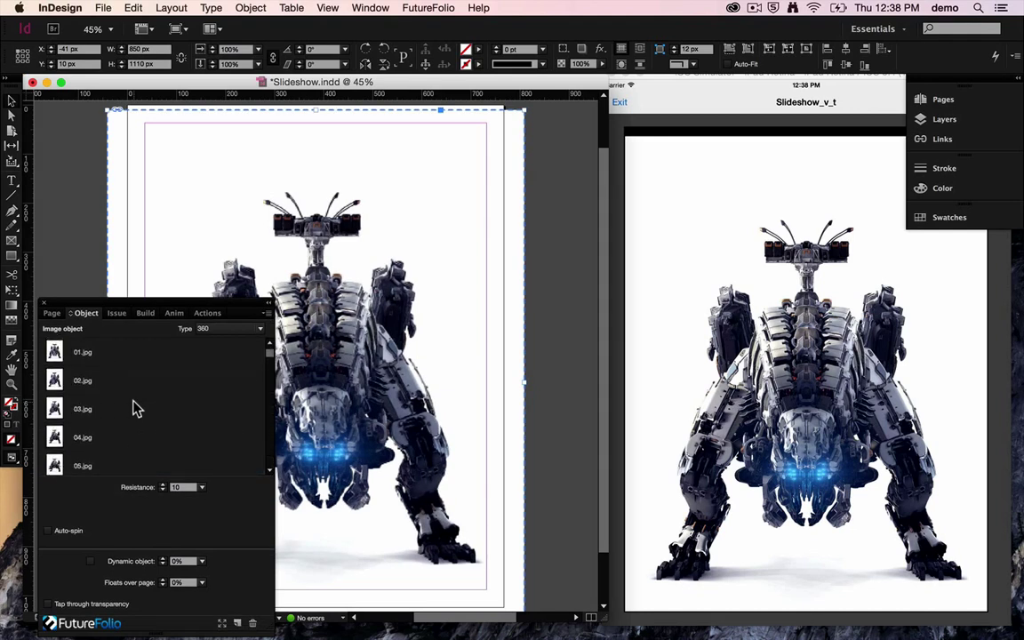
pyautogui.click(114, 351)
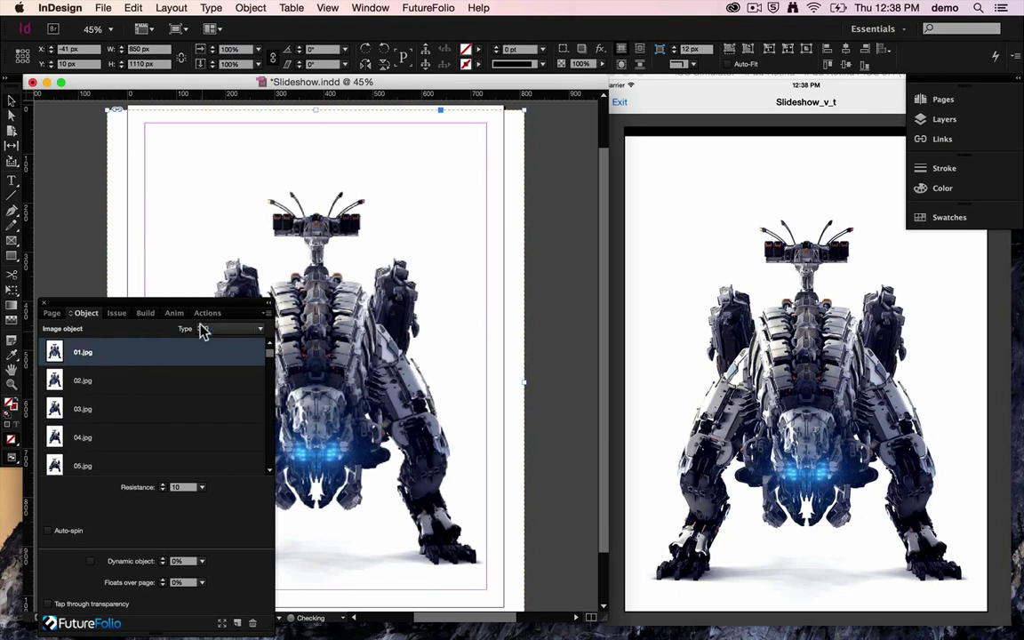
pyautogui.click(146, 313)
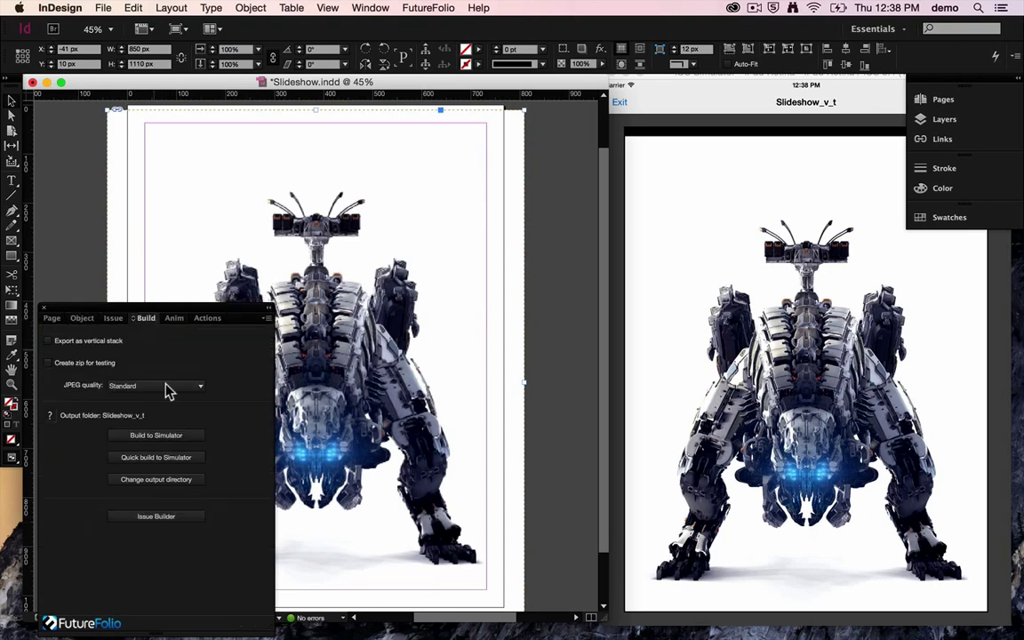
pyautogui.click(160, 458)
# Rotate the robot back and forth in the iPad preview, ending at a three-quarter view
pyautogui.click(969, 356)
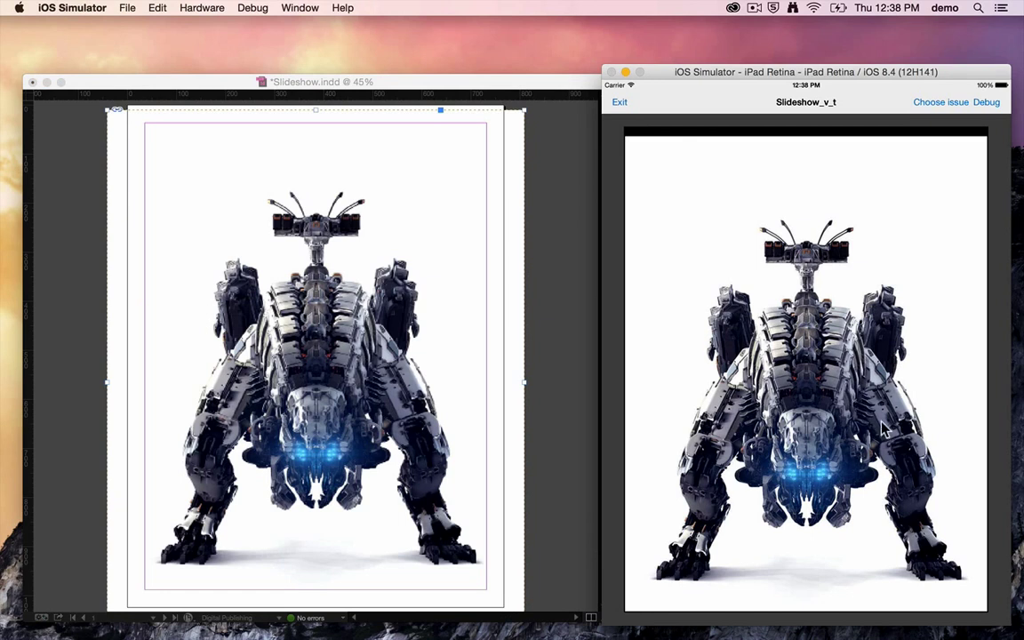
pyautogui.moveTo(787, 387); pyautogui.dragTo(569, 393)
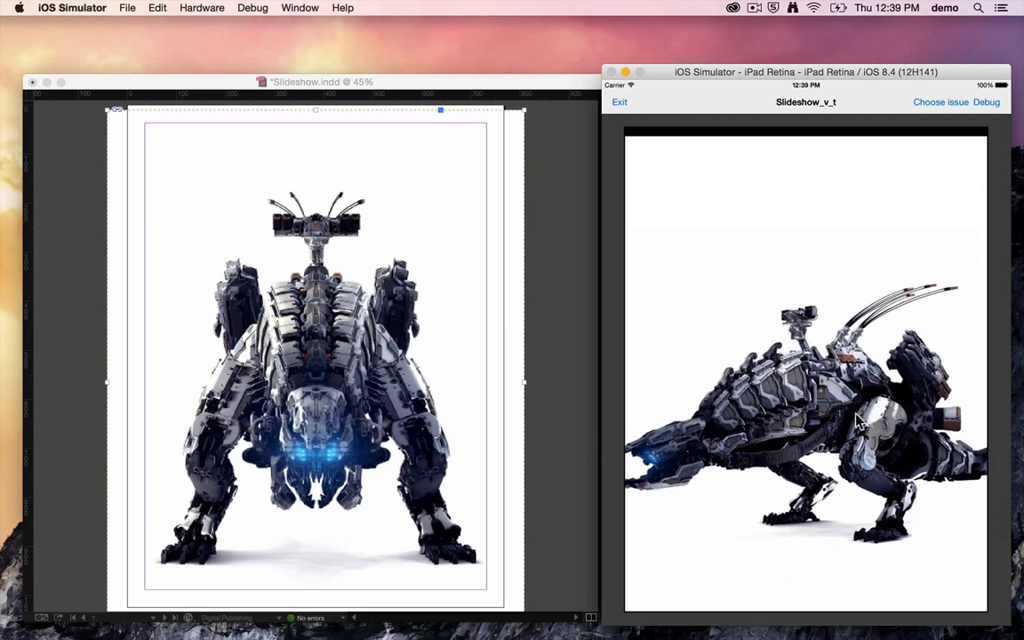
pyautogui.moveTo(766, 374); pyautogui.dragTo(564, 389)
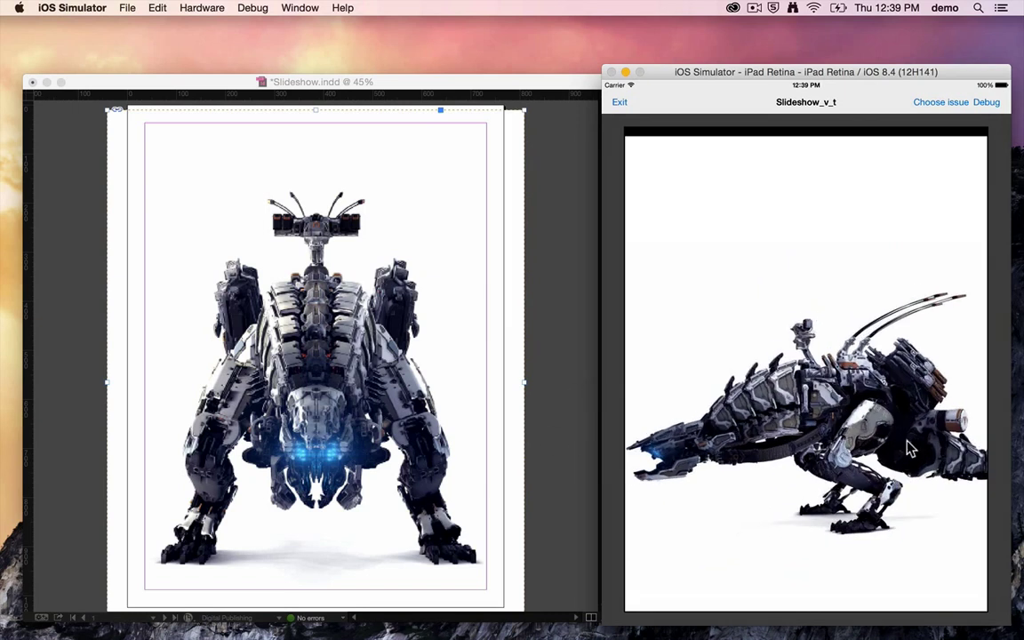
pyautogui.moveTo(869, 440); pyautogui.dragTo(556, 444)
pyautogui.moveTo(749, 429); pyautogui.dragTo(708, 378)
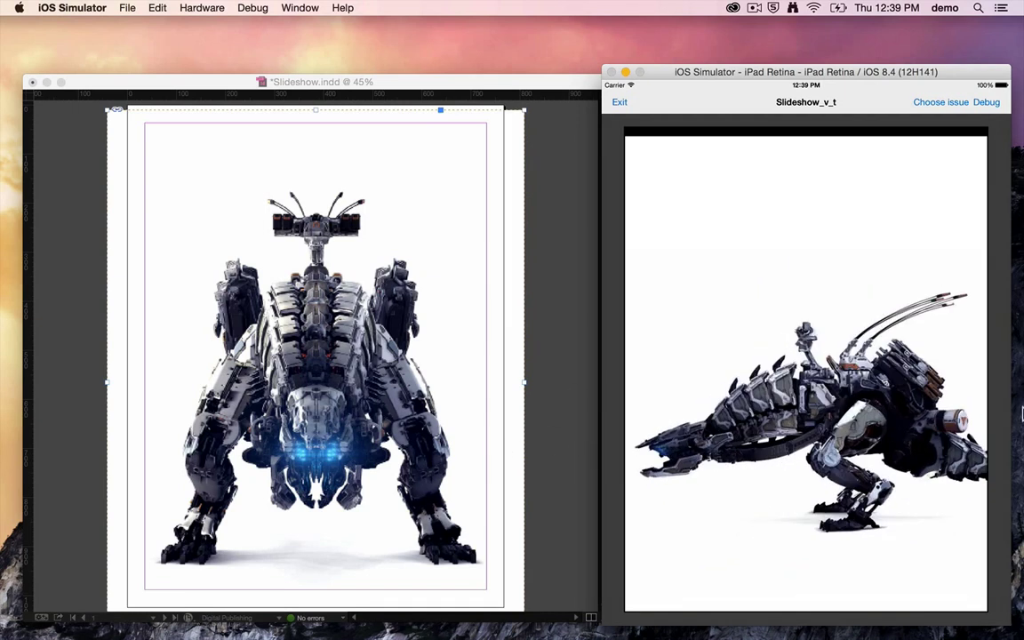
pyautogui.moveTo(569, 380); pyautogui.dragTo(657, 342)
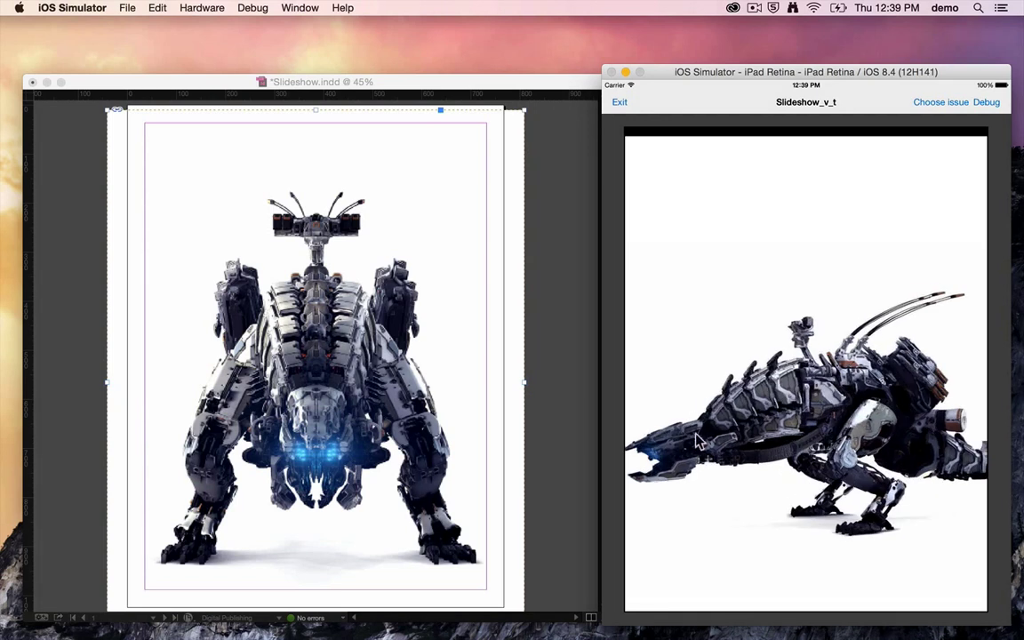
pyautogui.moveTo(631, 397); pyautogui.dragTo(760, 377)
pyautogui.moveTo(682, 393); pyautogui.dragTo(1022, 427)
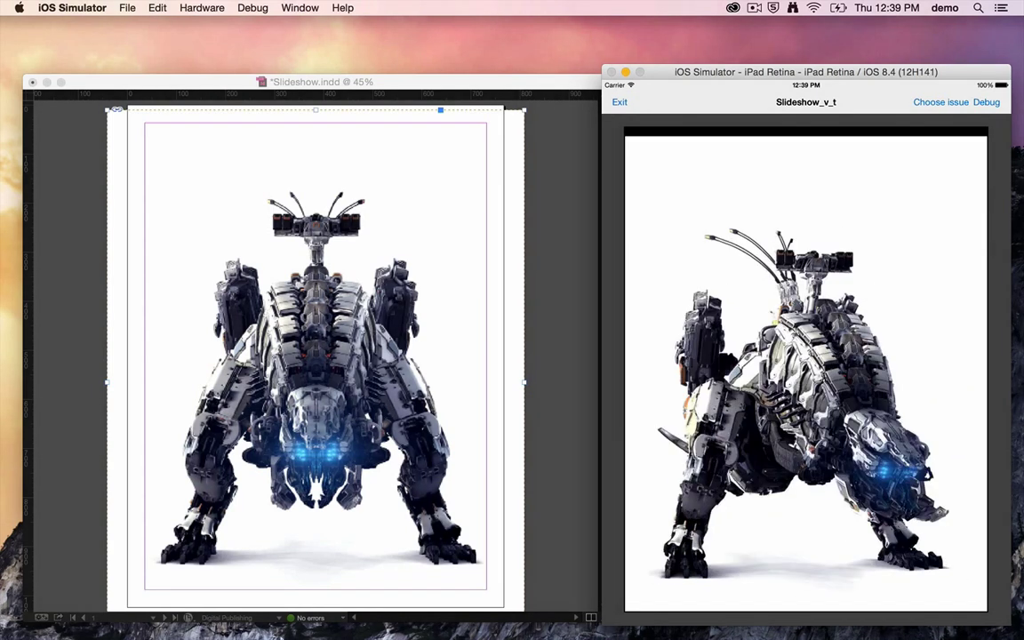
pyautogui.moveTo(152, 631)
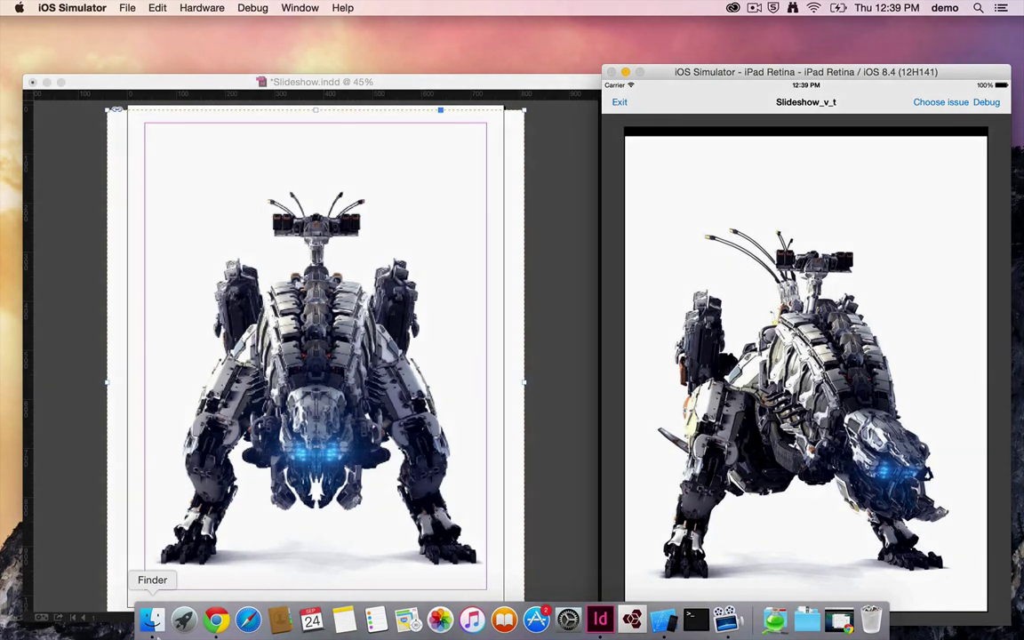
# Back in InDesign, turn on Auto-spin for the 360 robot object, leaving resistance at 10
pyautogui.click(152, 619)
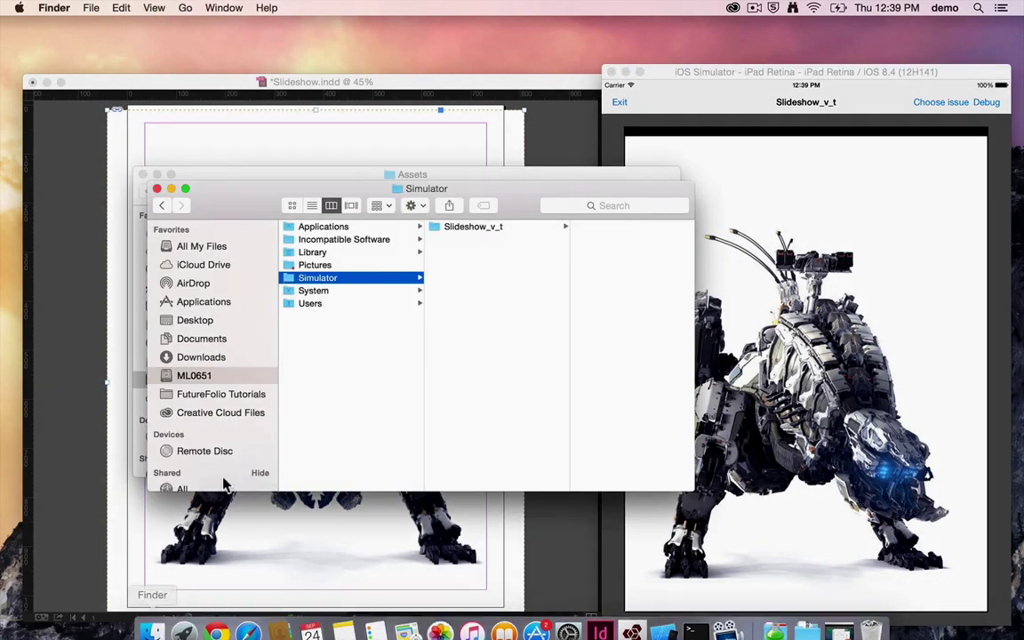
pyautogui.click(352, 113)
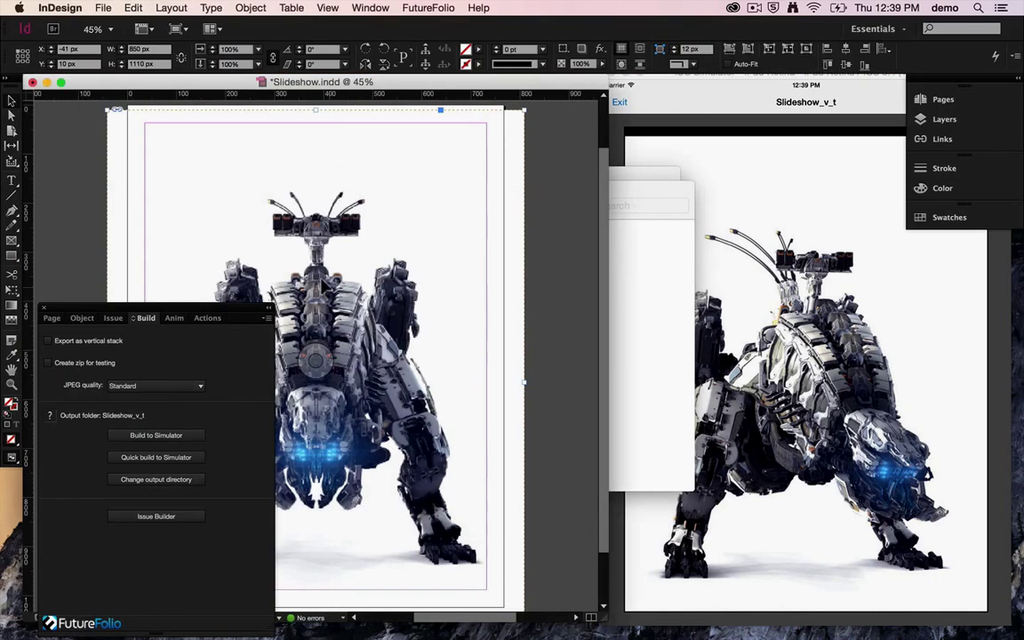
pyautogui.click(86, 318)
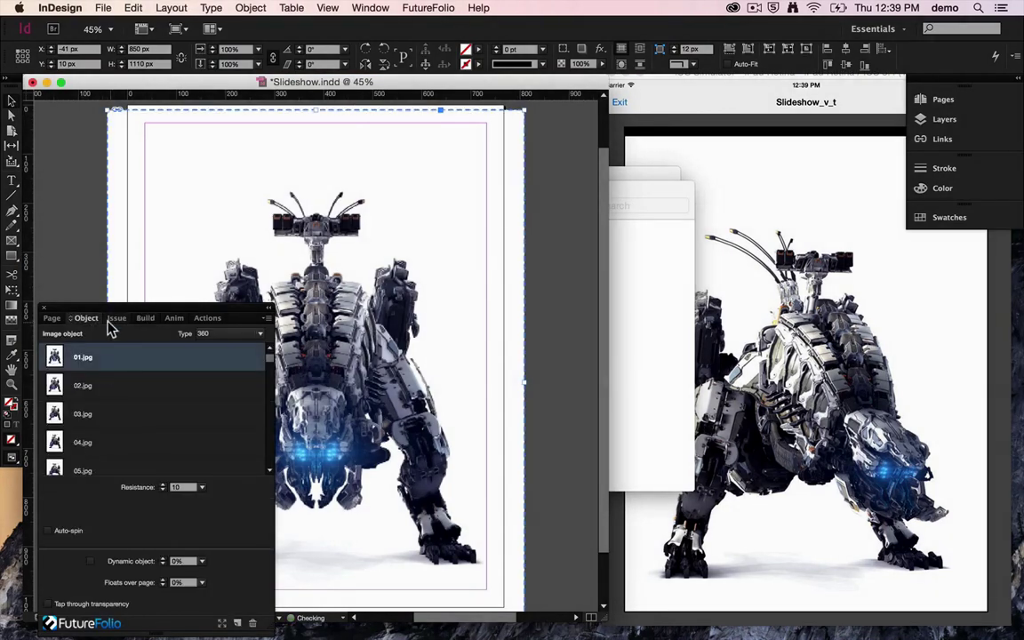
pyautogui.click(64, 530)
pyautogui.click(245, 335)
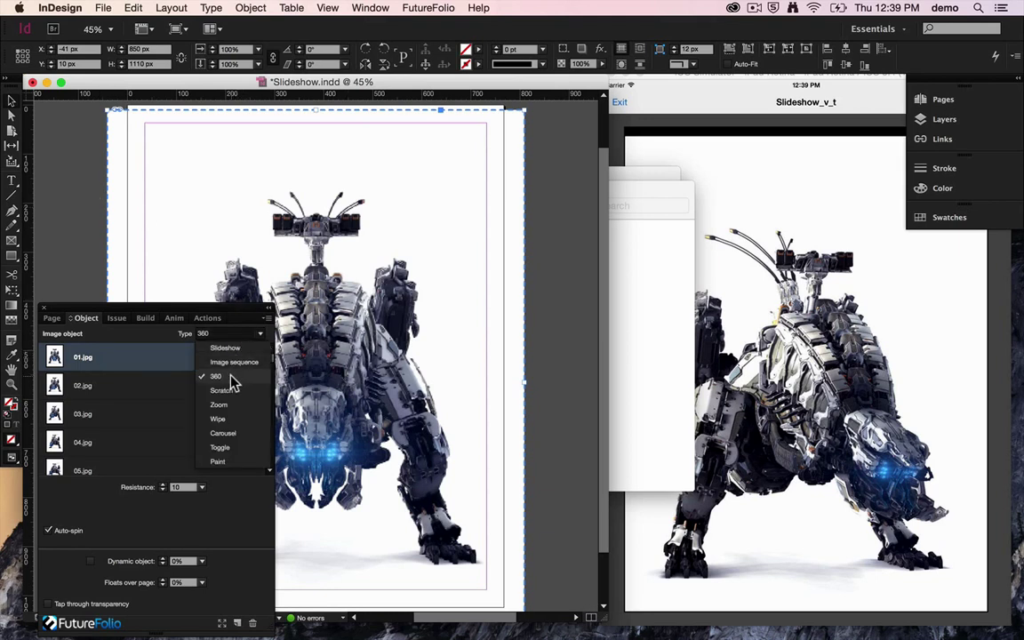